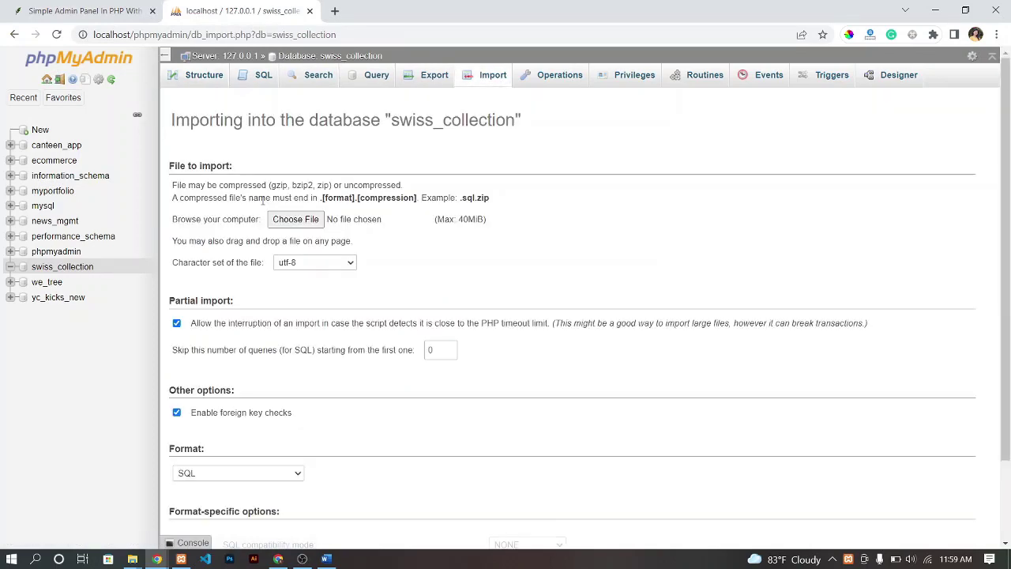
# Step: Choose swiss_collection.sql from the DB folder of htdocs/admin_panel as the file to import
pyautogui.click(297, 219)
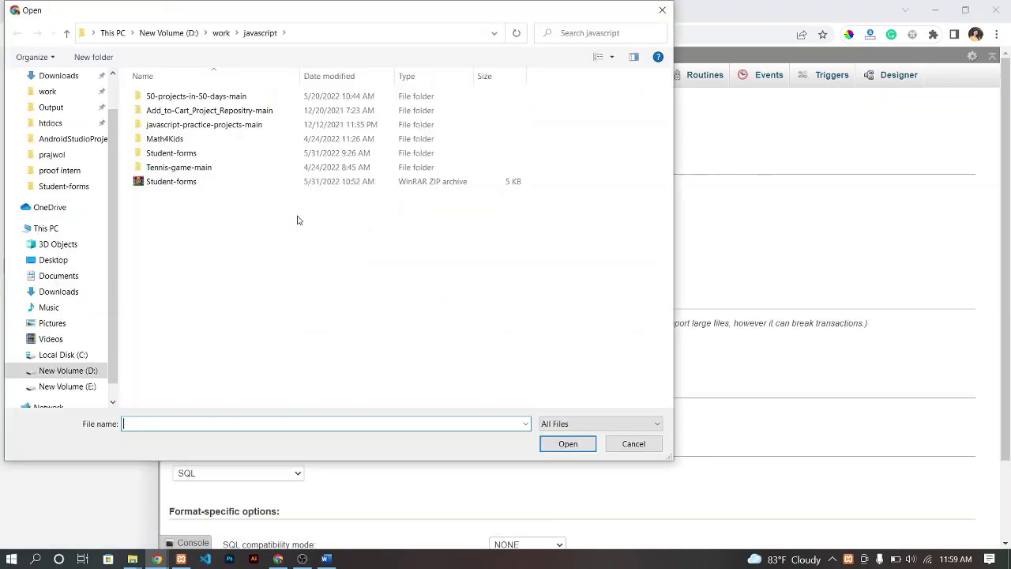
pyautogui.click(55, 124)
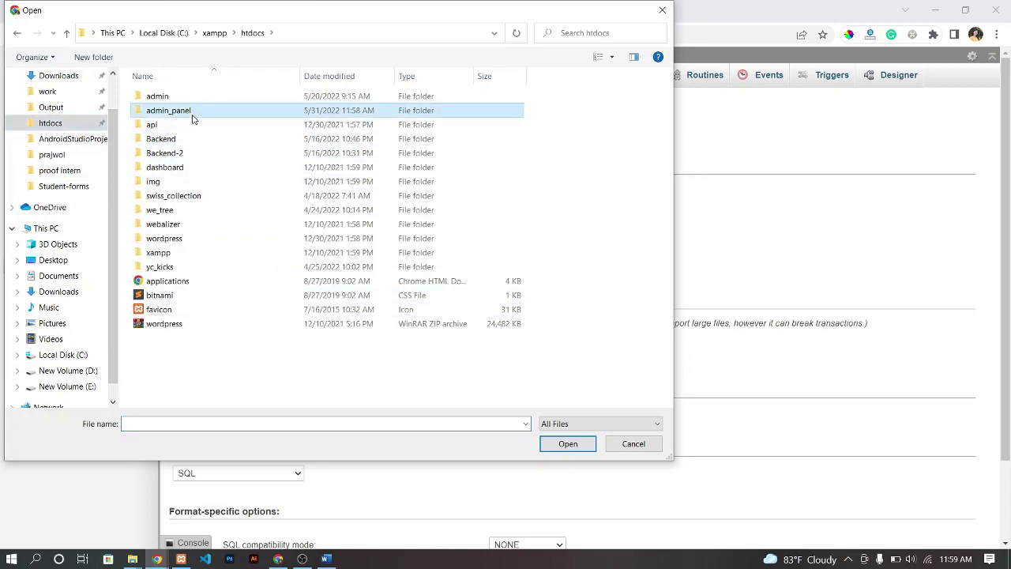
pyautogui.doubleClick(192, 112)
pyautogui.click(188, 154)
pyautogui.doubleClick(188, 154)
pyautogui.click(183, 98)
pyautogui.doubleClick(184, 98)
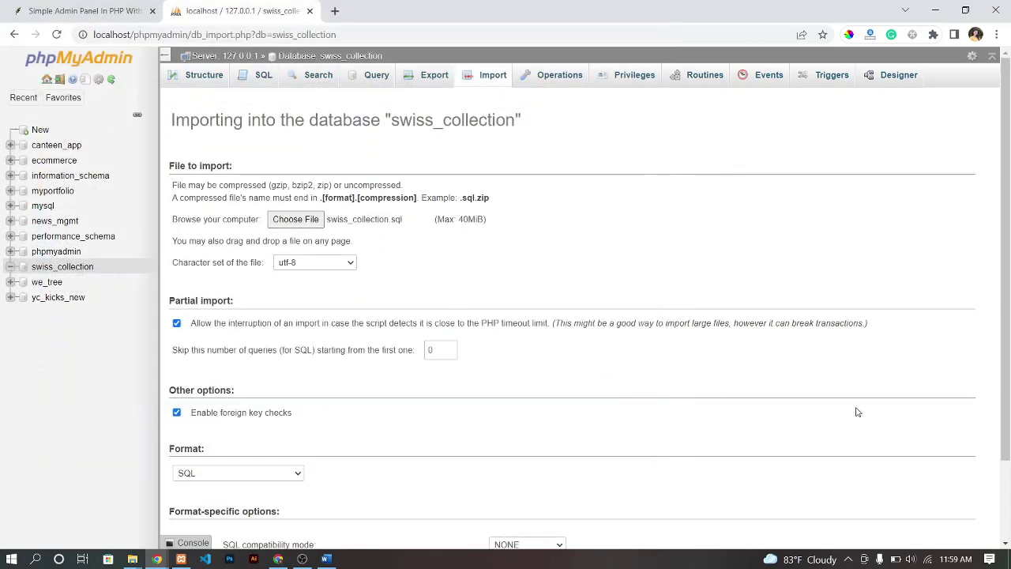
# Step: Run the import into the swiss_collection database and open its table list
pyautogui.scroll(-3, 865, 421)
pyautogui.click(961, 514)
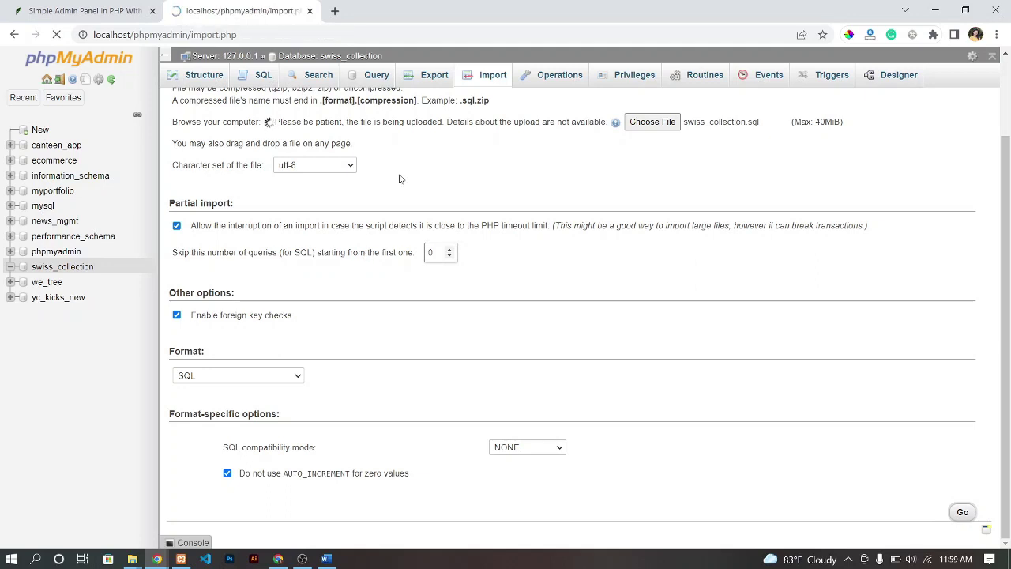
pyautogui.click(64, 268)
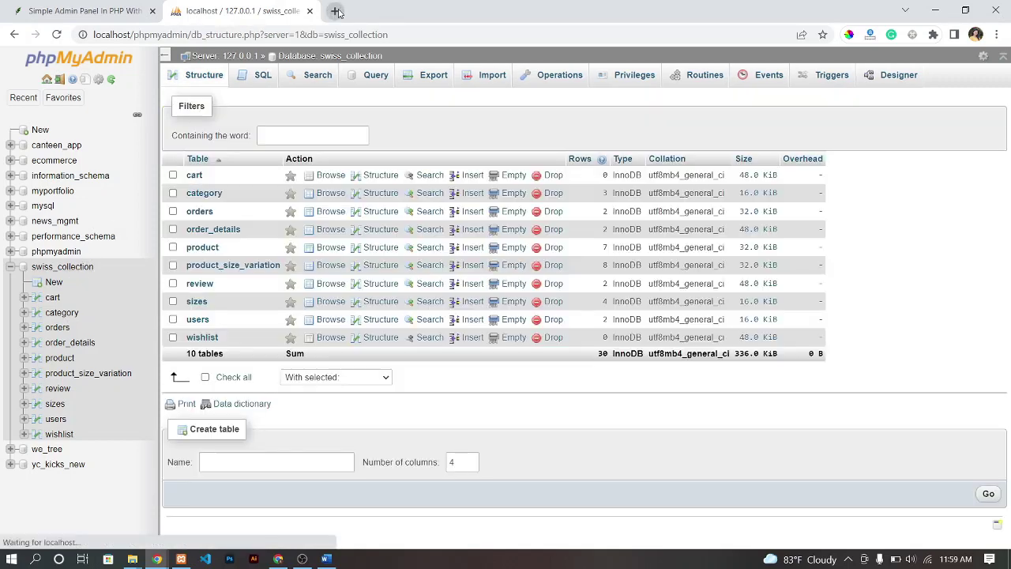
pyautogui.click(79, 11)
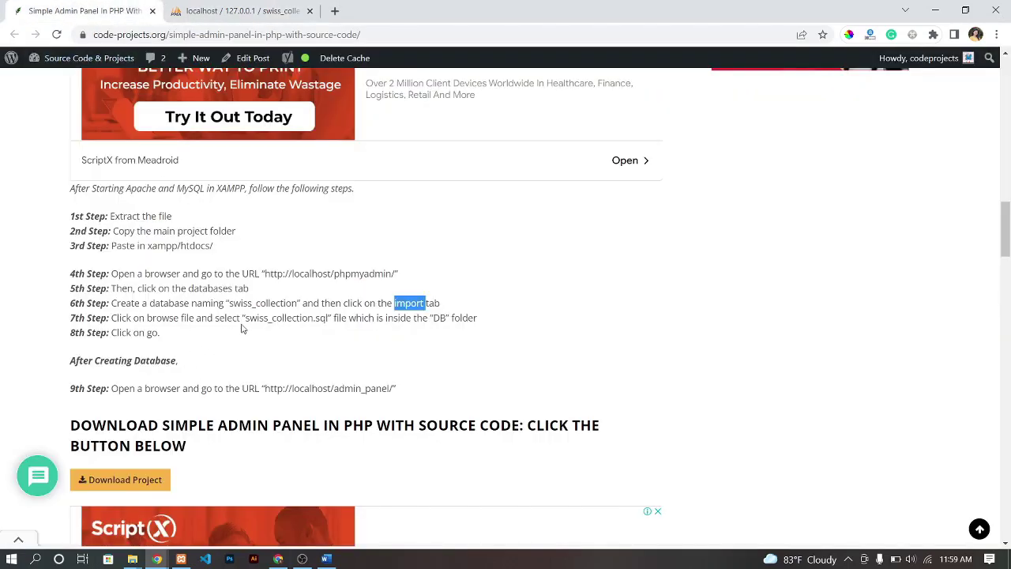
pyautogui.moveTo(265, 388); pyautogui.dragTo(383, 386)
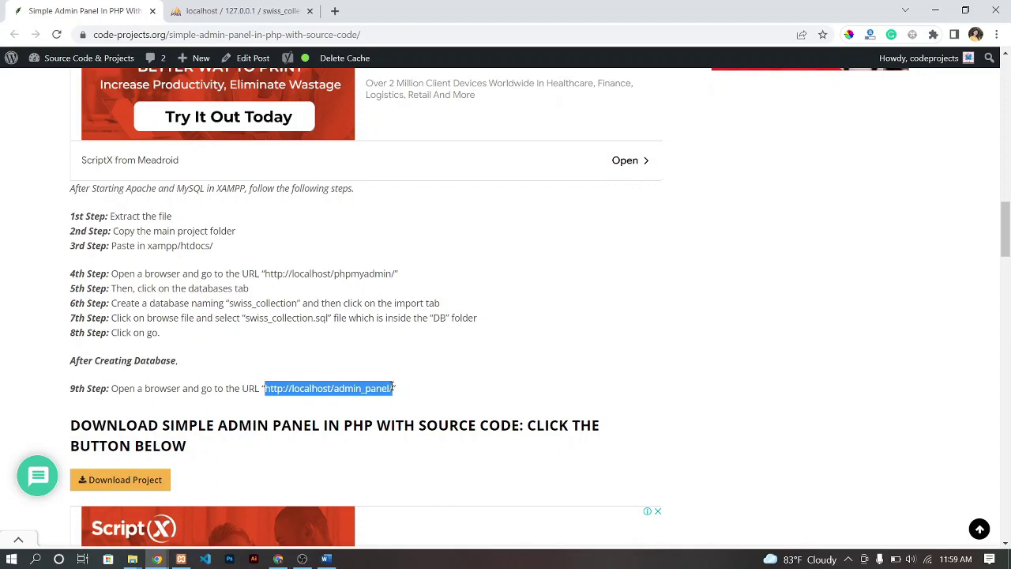
pyautogui.click(335, 11)
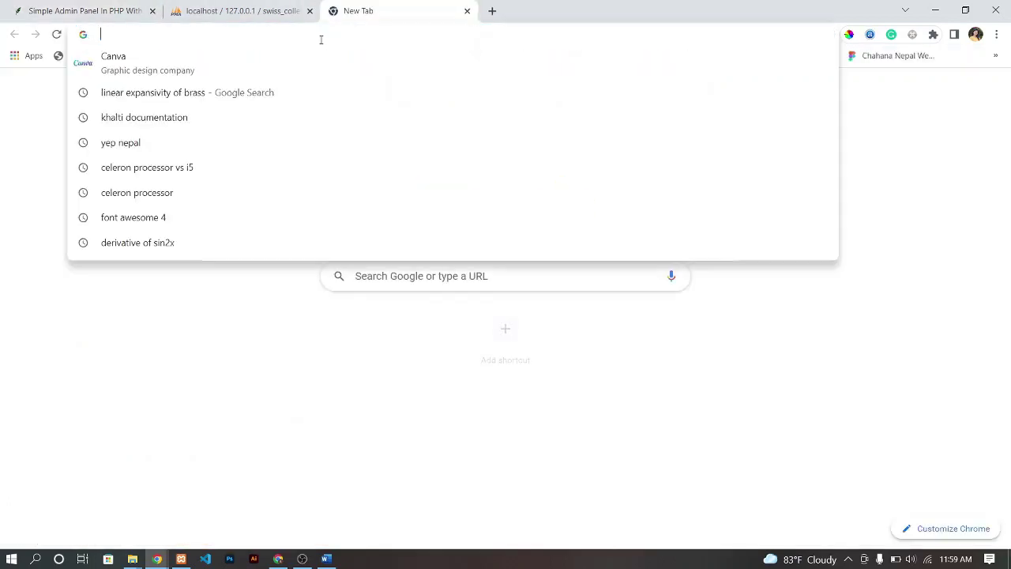
pyautogui.write('http://localhost/admin_panel/')
pyautogui.press('Return')
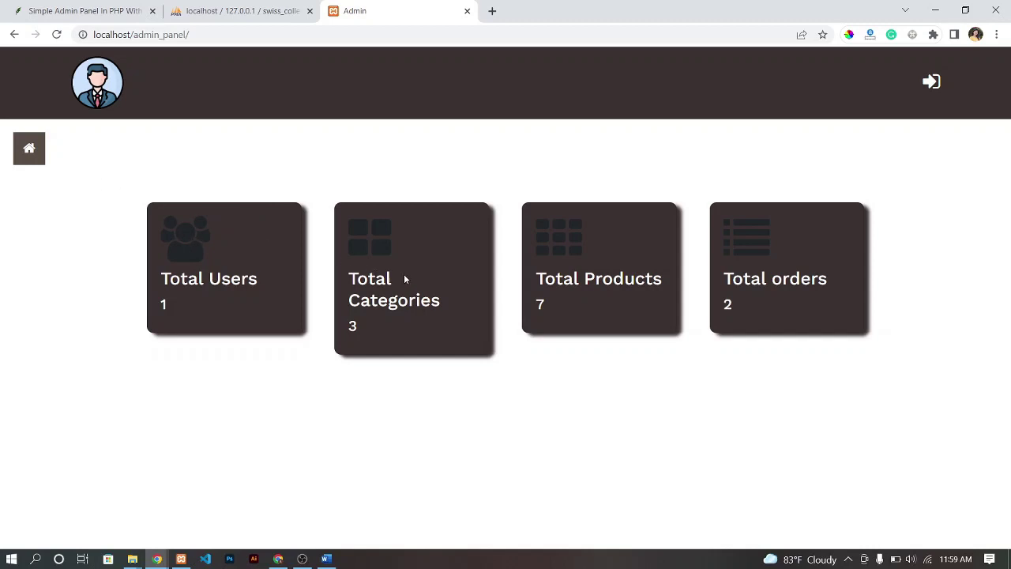
# Step: Look through the admin panel's dashboard, customers, category, sizes, product sizes, products and orders pages
pyautogui.click(30, 150)
pyautogui.click(68, 232)
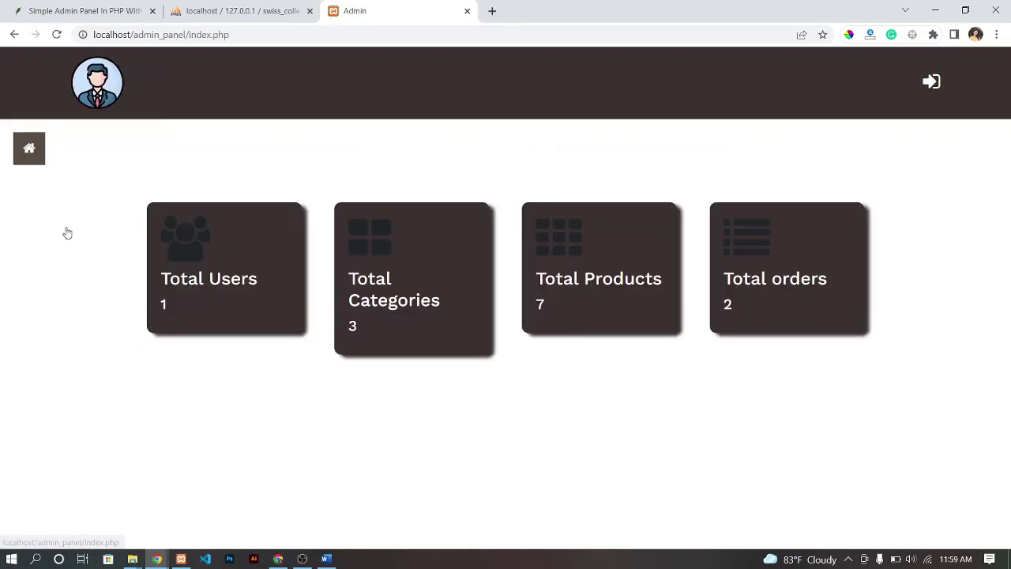
pyautogui.click(32, 150)
pyautogui.click(64, 264)
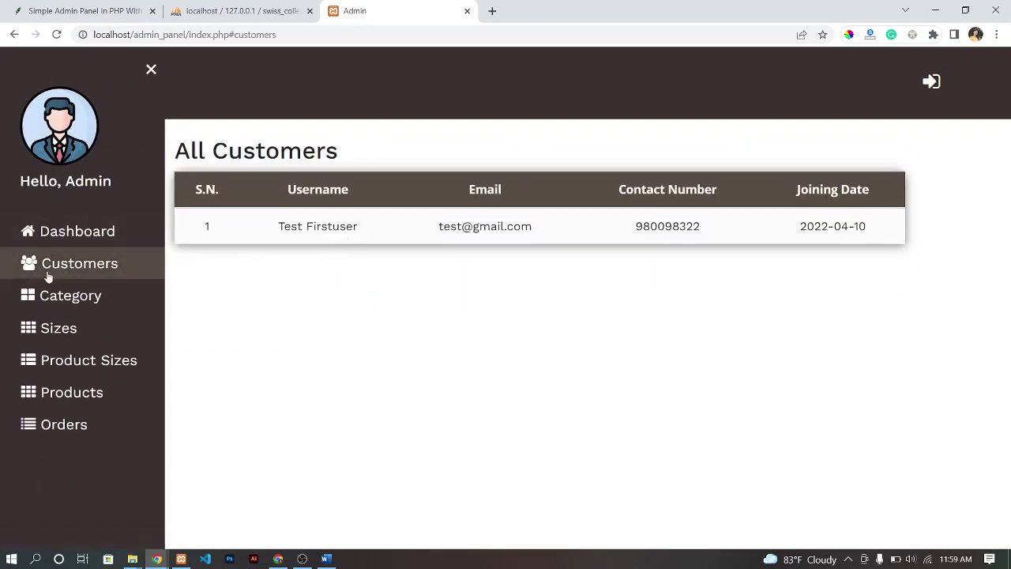
pyautogui.click(59, 295)
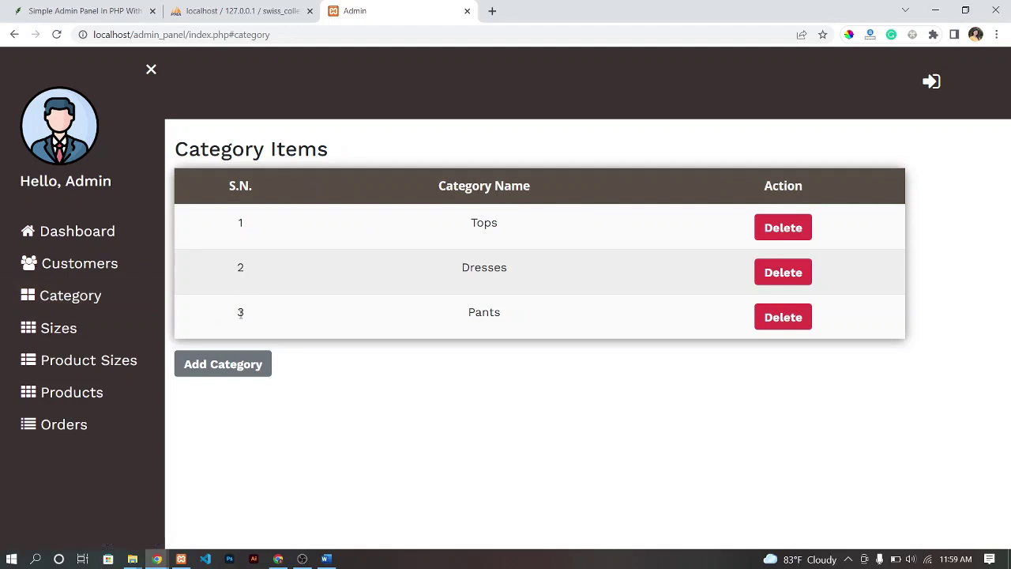
pyautogui.click(71, 327)
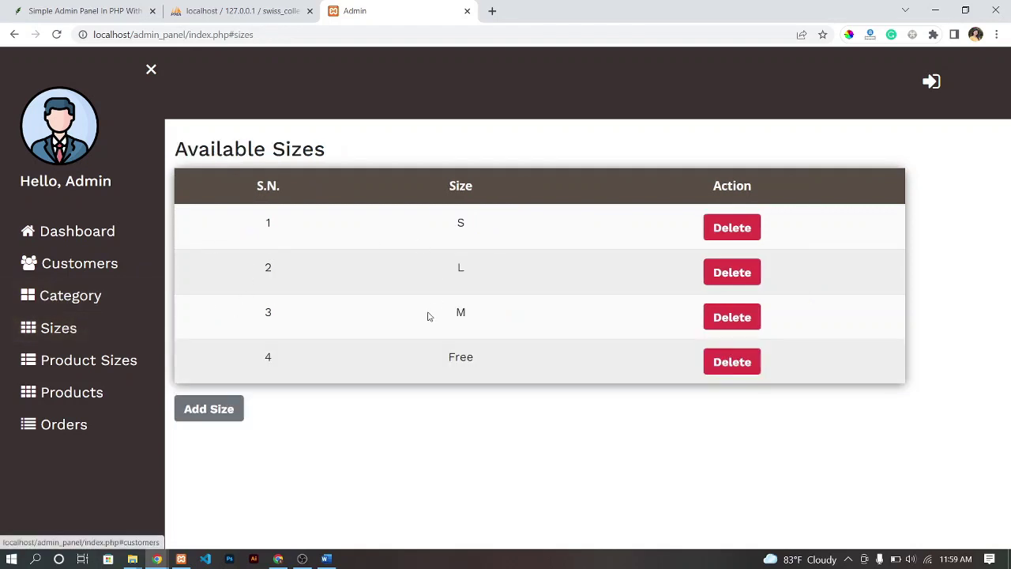
pyautogui.click(68, 365)
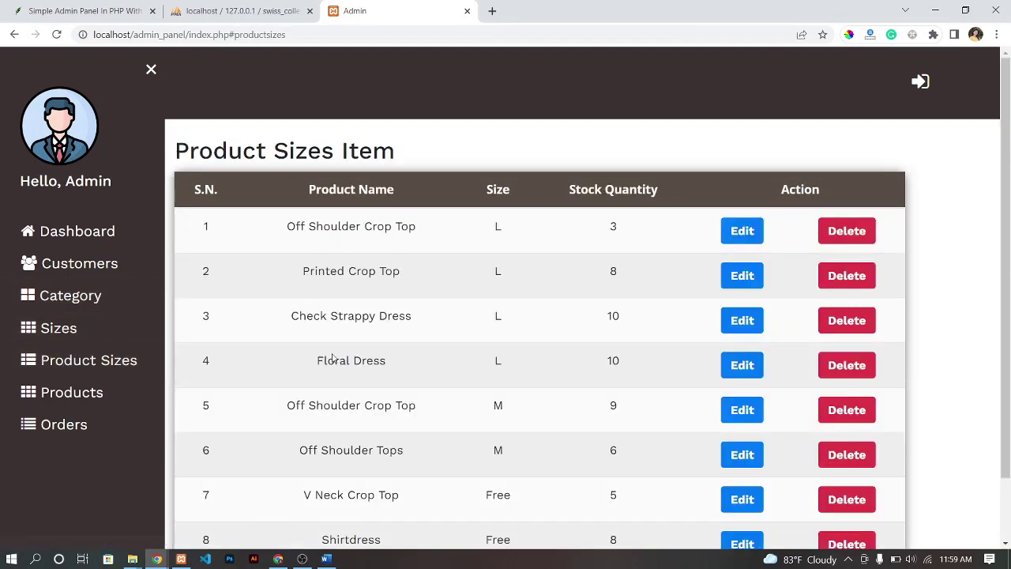
pyautogui.scroll(-1, 331, 372)
pyautogui.click(88, 390)
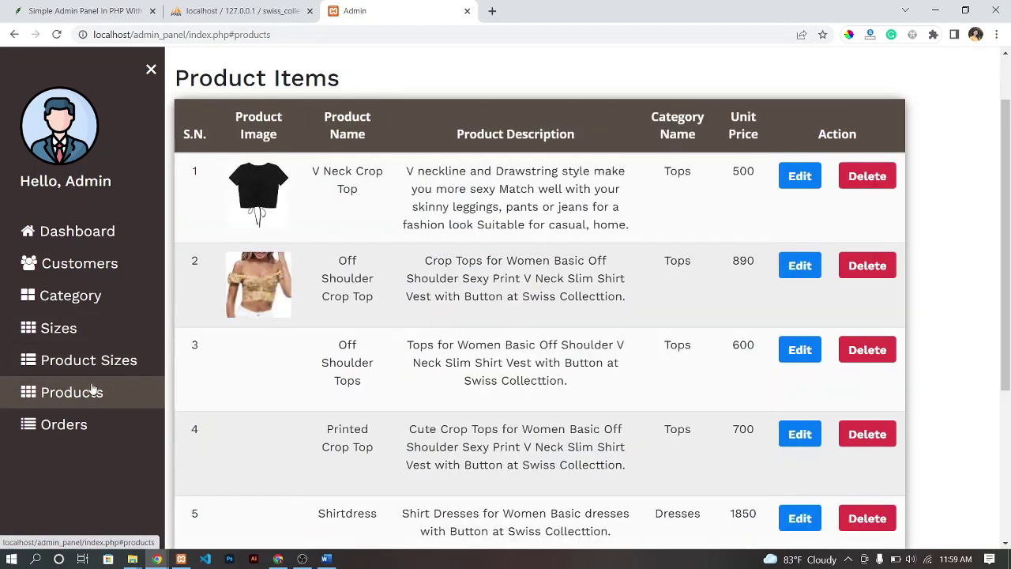
pyautogui.scroll(-3, 361, 374)
pyautogui.click(84, 427)
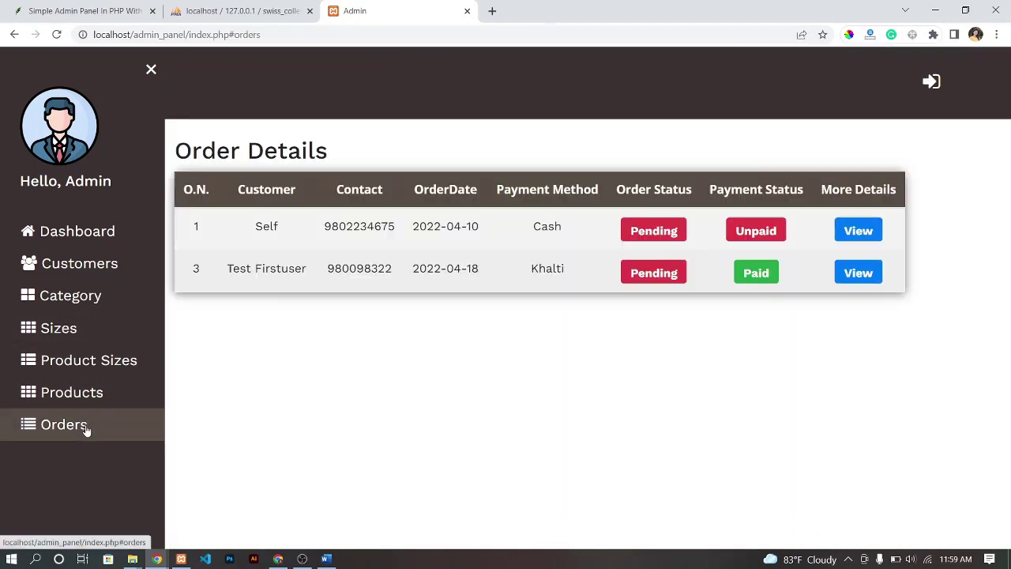
# Step: Add a new category named test to the category items
pyautogui.click(68, 266)
pyautogui.click(71, 297)
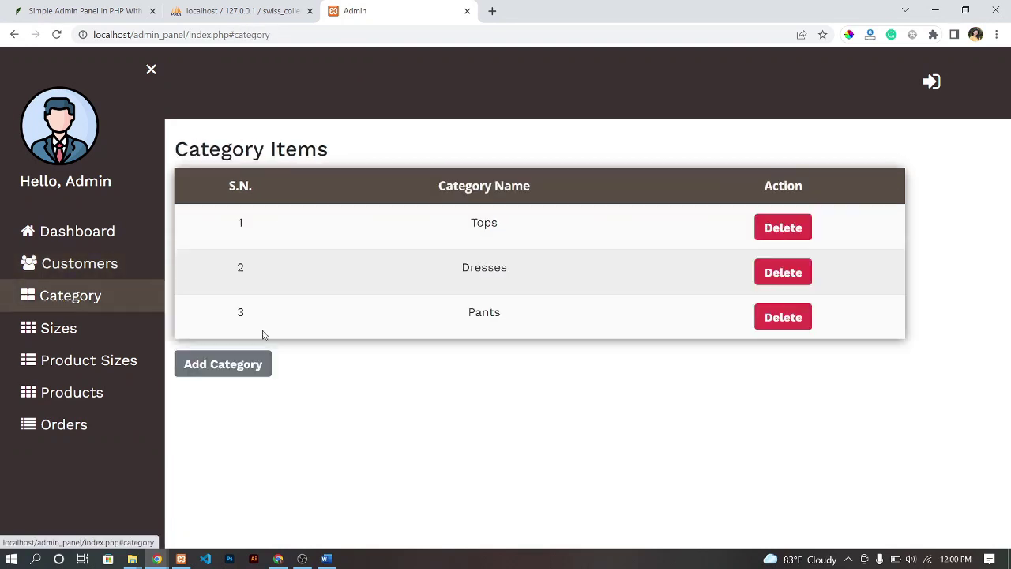
pyautogui.click(226, 368)
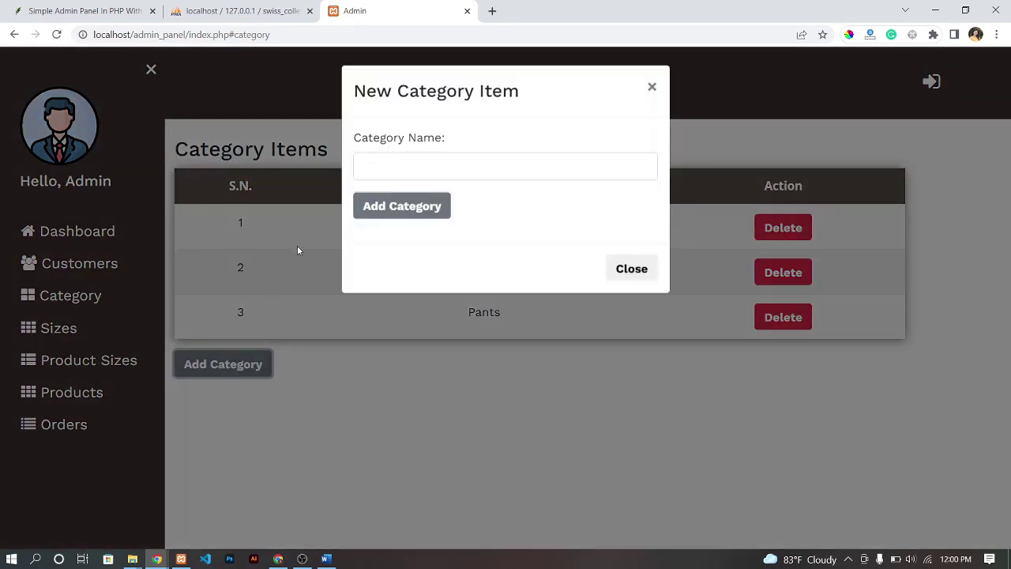
pyautogui.click(416, 174)
pyautogui.write('test')
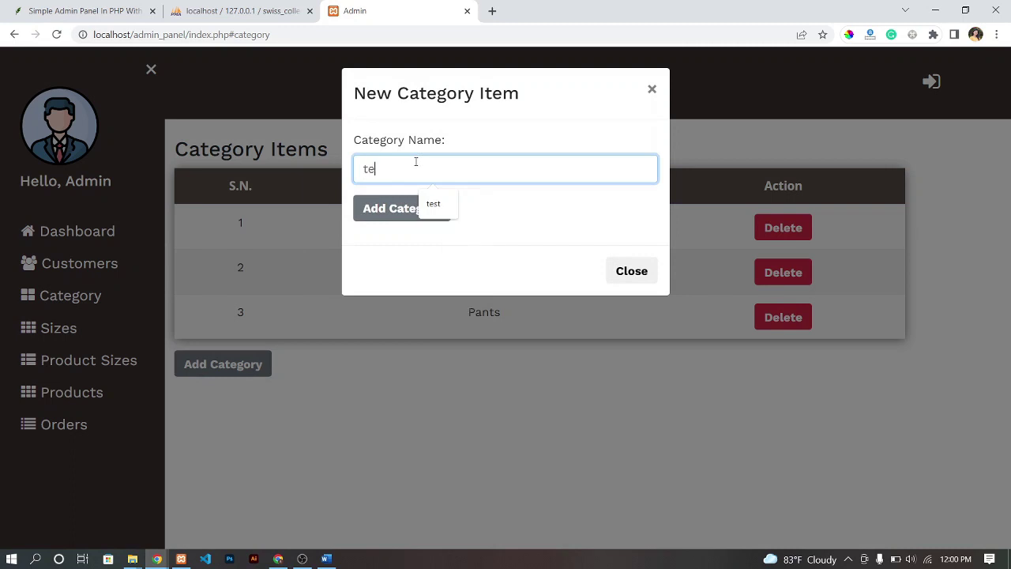
pyautogui.click(406, 208)
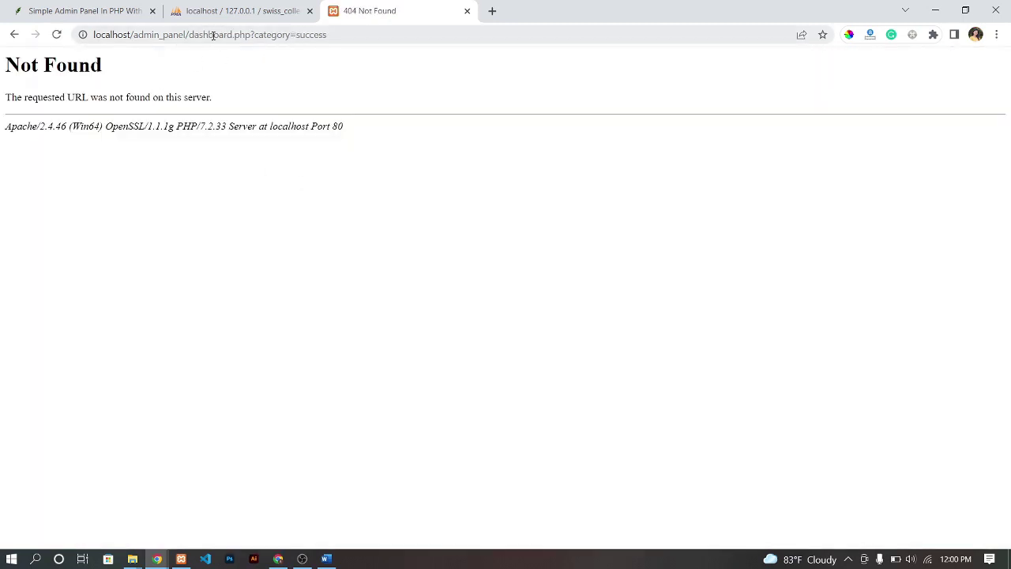
# Step: Remove the dashboard.php?category=success part from the address and load localhost/admin_panel/
pyautogui.moveTo(192, 35); pyautogui.dragTo(330, 35)
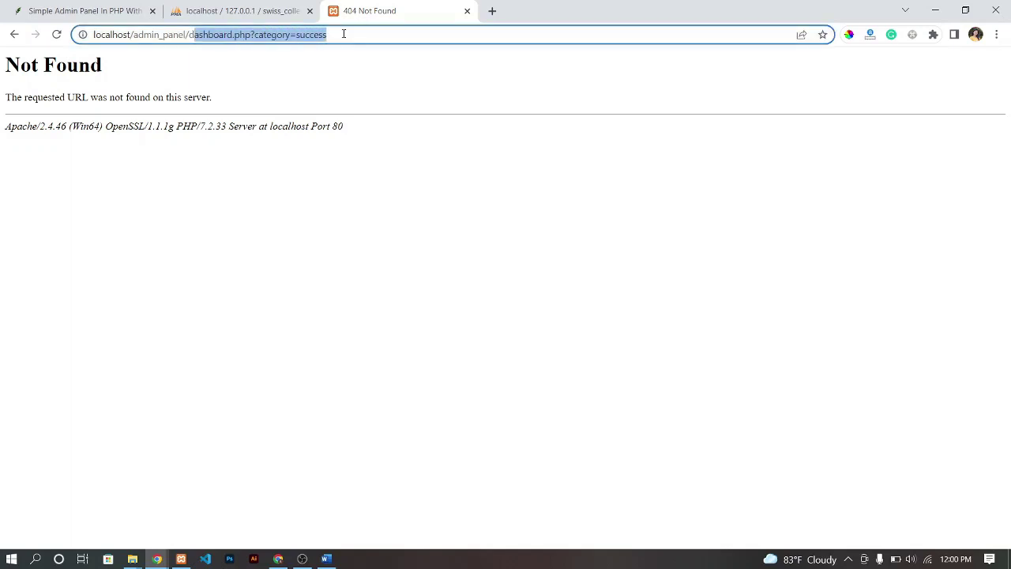
pyautogui.press('BackSpace')
pyautogui.press('BackSpace')
pyautogui.press('Return')
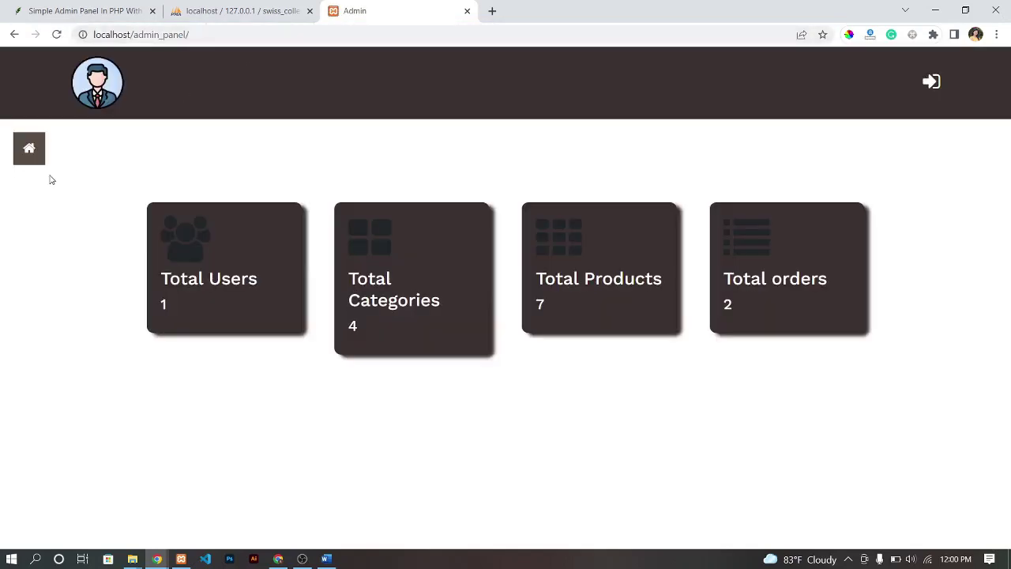
# Step: Check the category items list in the admin panel for the test category
pyautogui.click(33, 157)
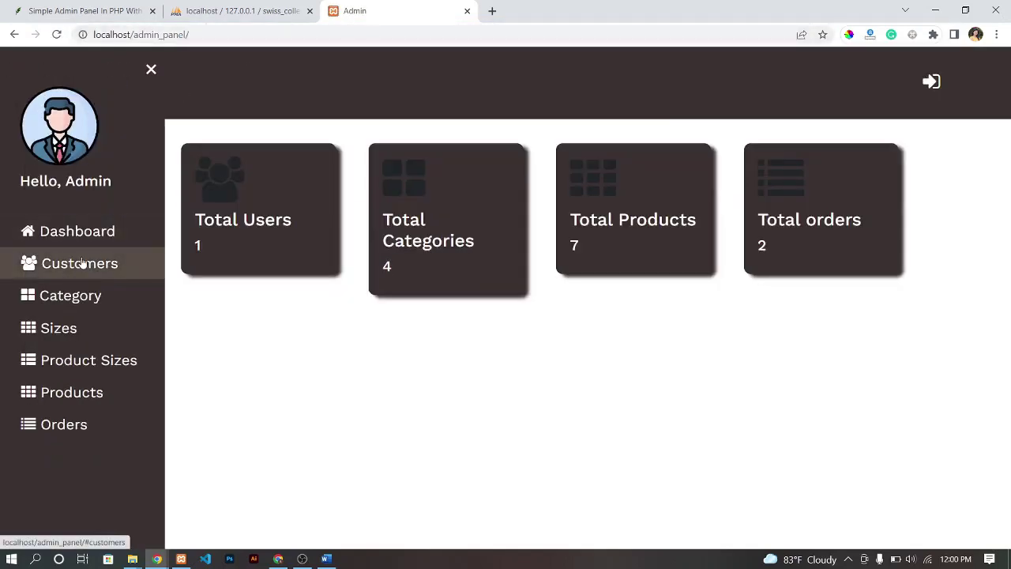
pyautogui.click(71, 231)
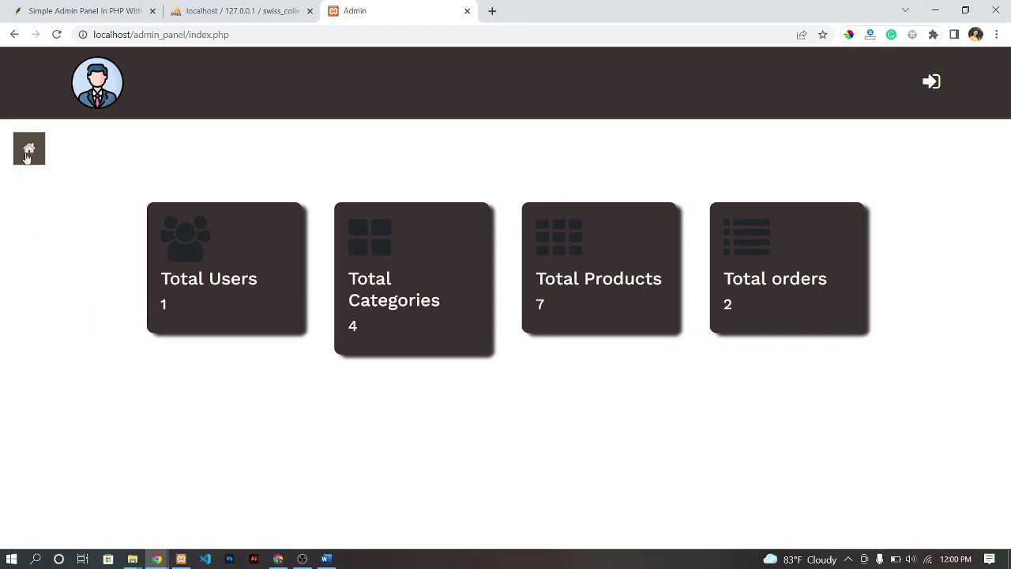
pyautogui.click(27, 155)
pyautogui.click(75, 296)
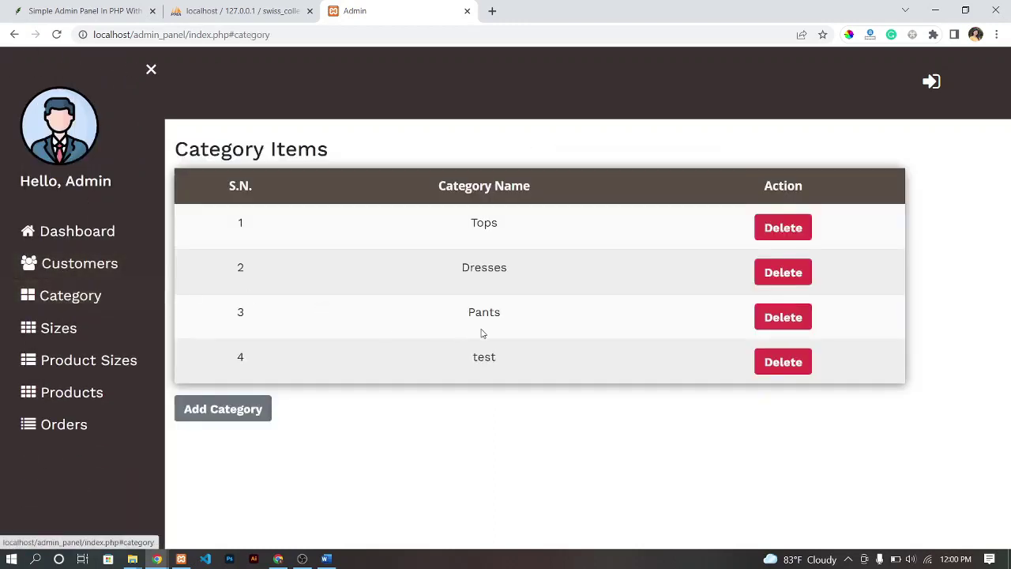
# Step: Open addCatController.php from htdocs/admin_panel/controller in Sublime Text and decline the update offer
pyautogui.click(132, 558)
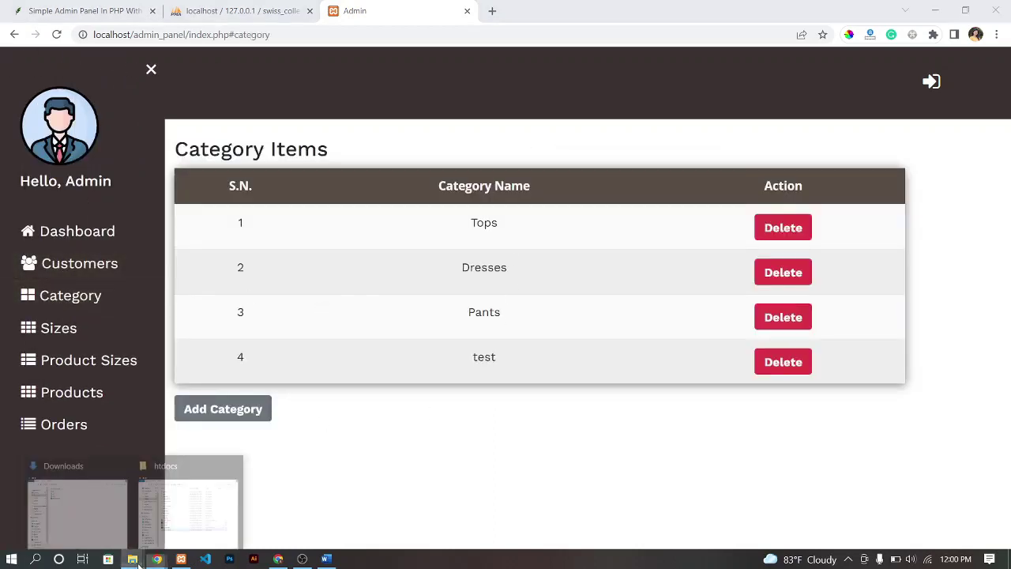
pyautogui.click(197, 512)
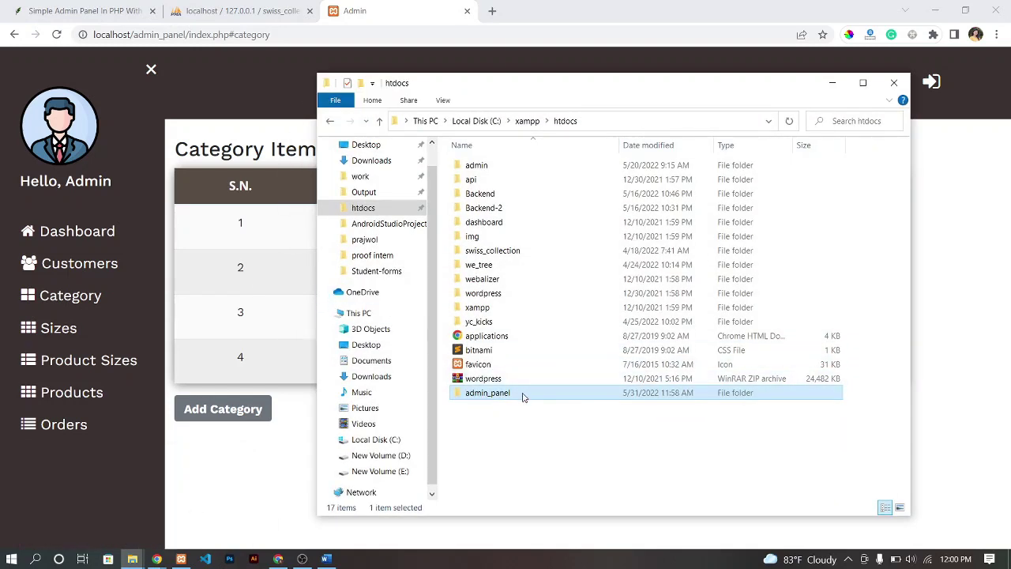
pyautogui.doubleClick(493, 389)
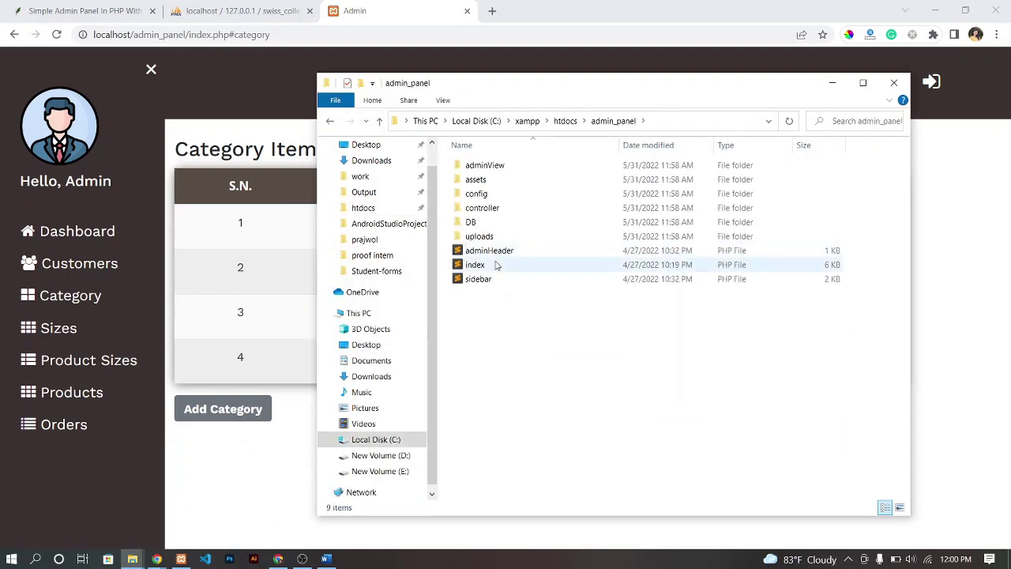
pyautogui.doubleClick(495, 210)
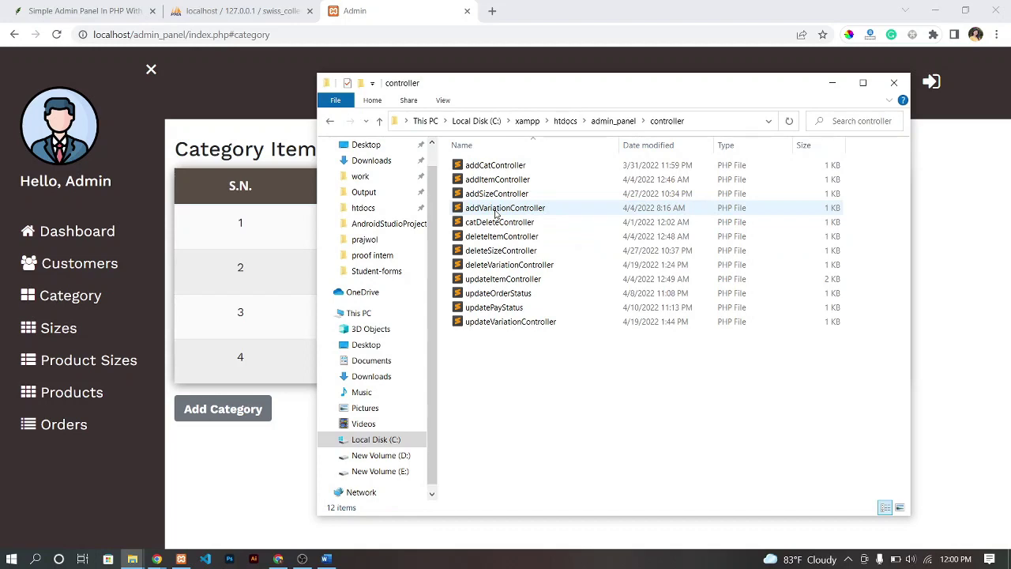
pyautogui.click(497, 166)
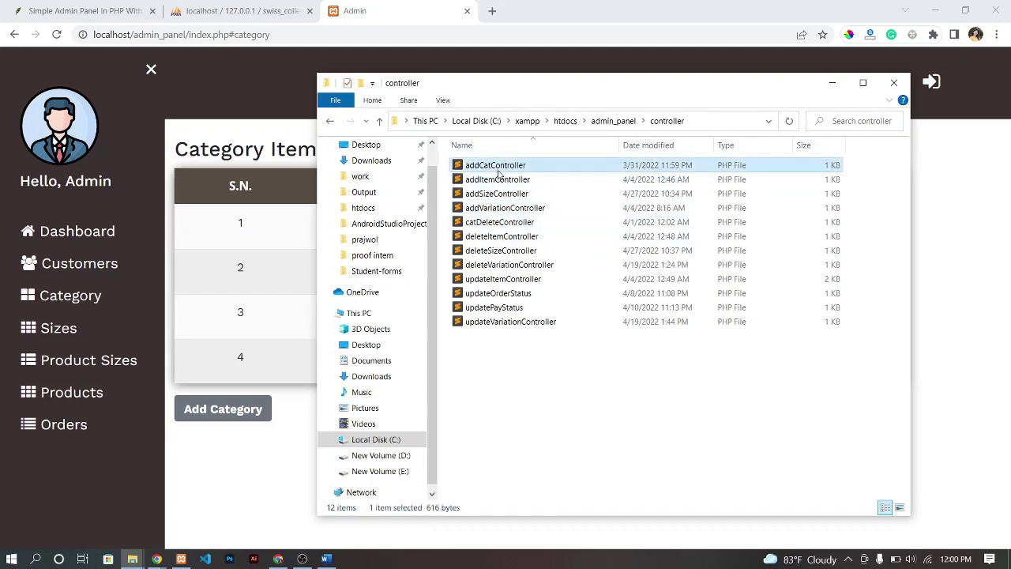
pyautogui.doubleClick(497, 167)
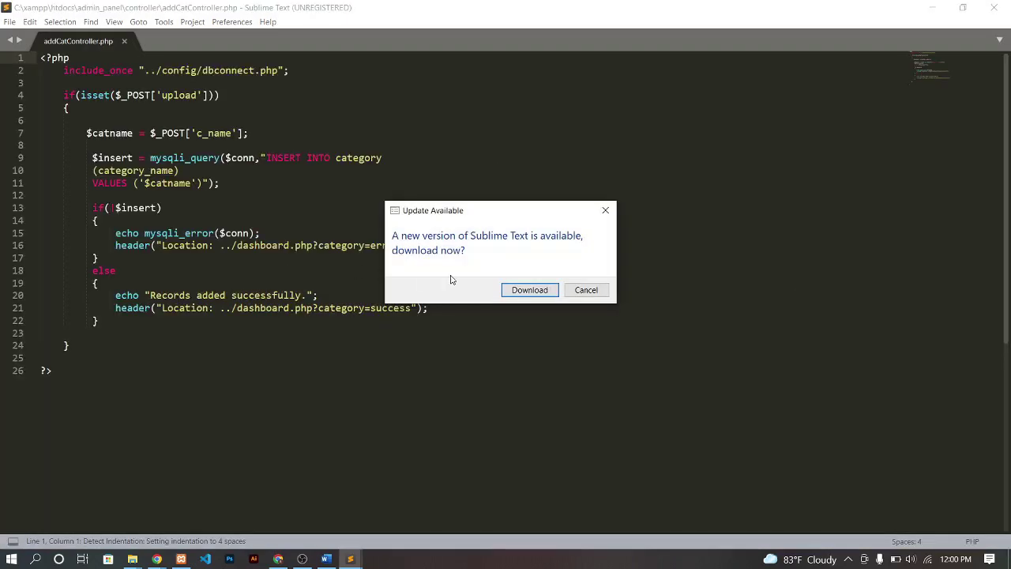
pyautogui.click(586, 290)
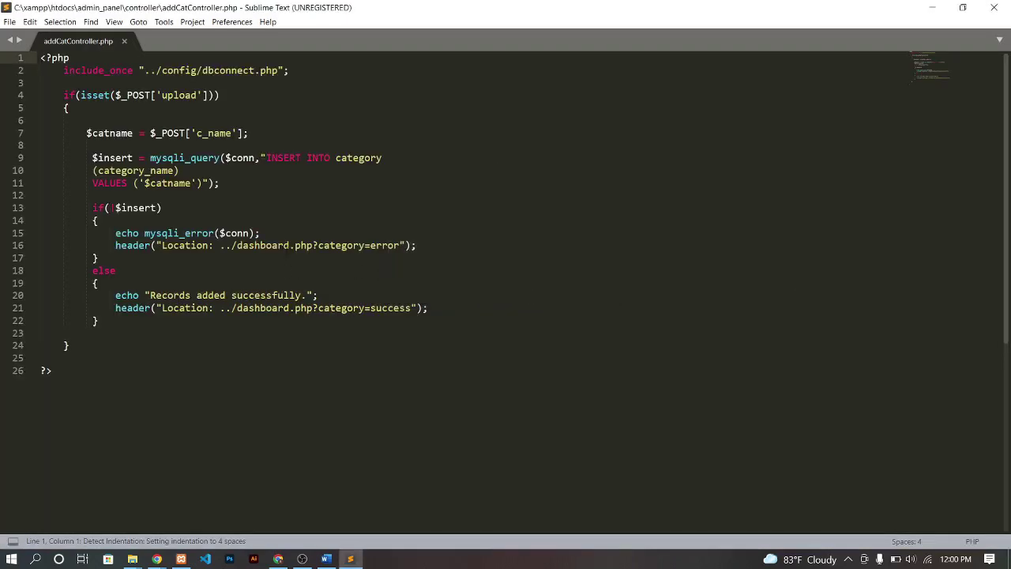
# Step: Change dashboard to index in the error and success redirect headers of addCatController.php and save the file
pyautogui.moveTo(289, 245); pyautogui.dragTo(237, 247)
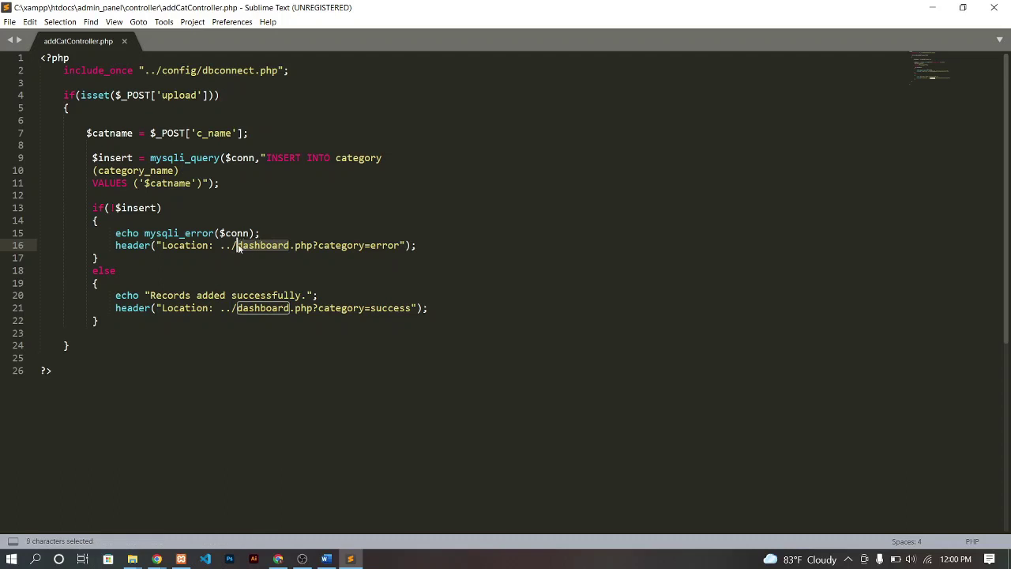
pyautogui.write('inde')
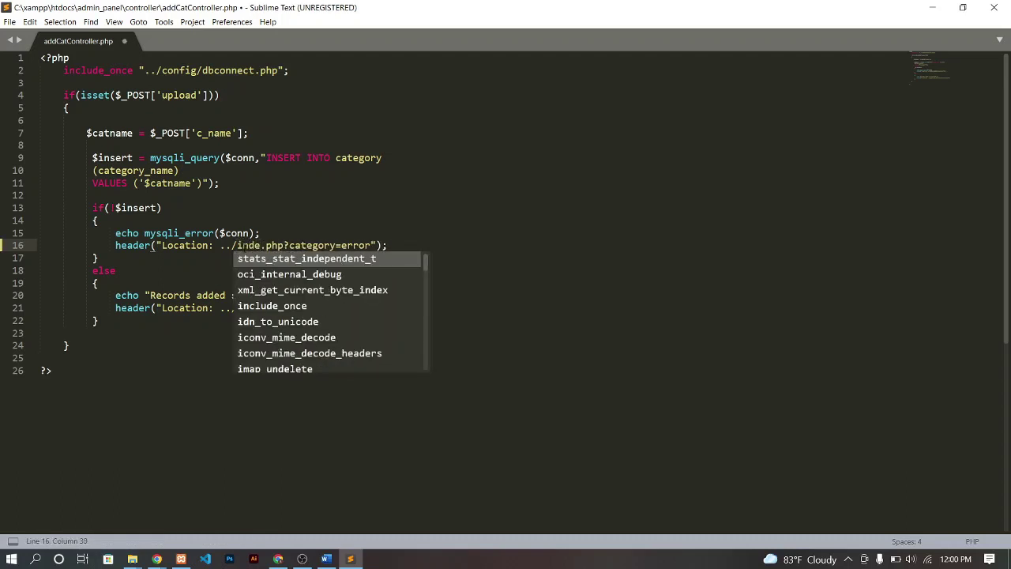
pyautogui.write('x')
pyautogui.doubleClick(257, 311)
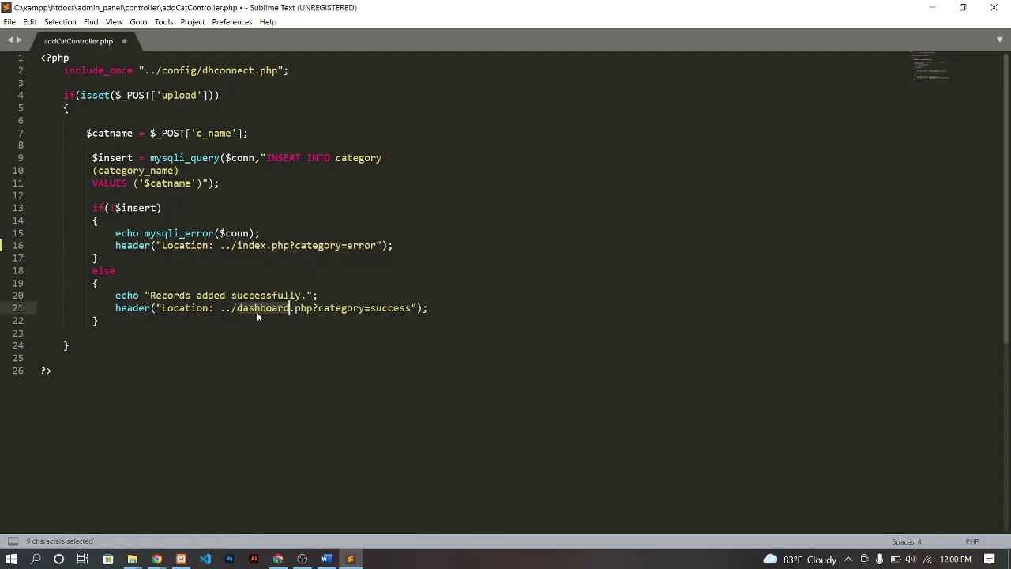
pyautogui.write('inn')
pyautogui.press('BackSpace')
pyautogui.write('dex')
pyautogui.click(291, 270)
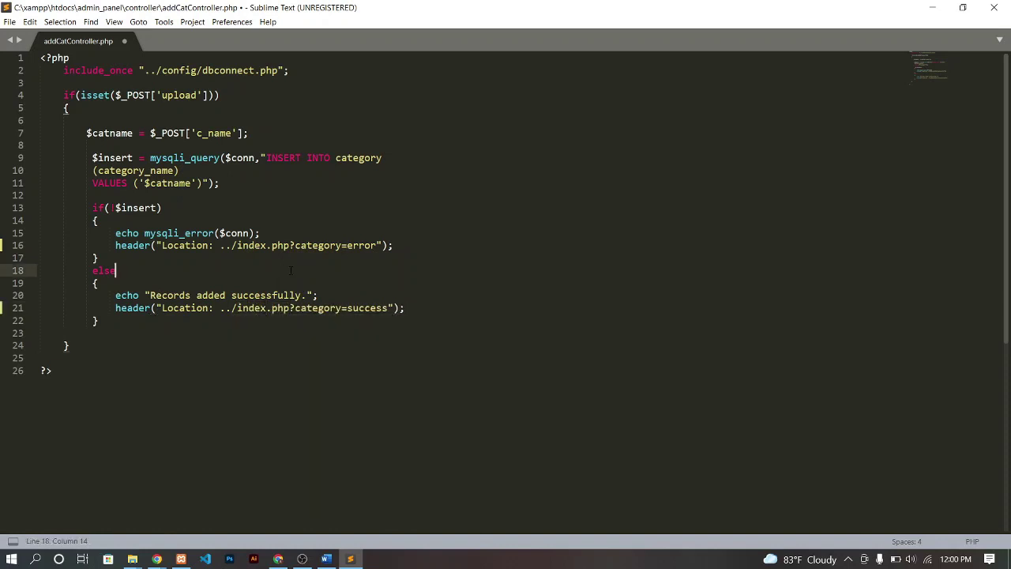
pyautogui.hotkey('ctrl', 's')
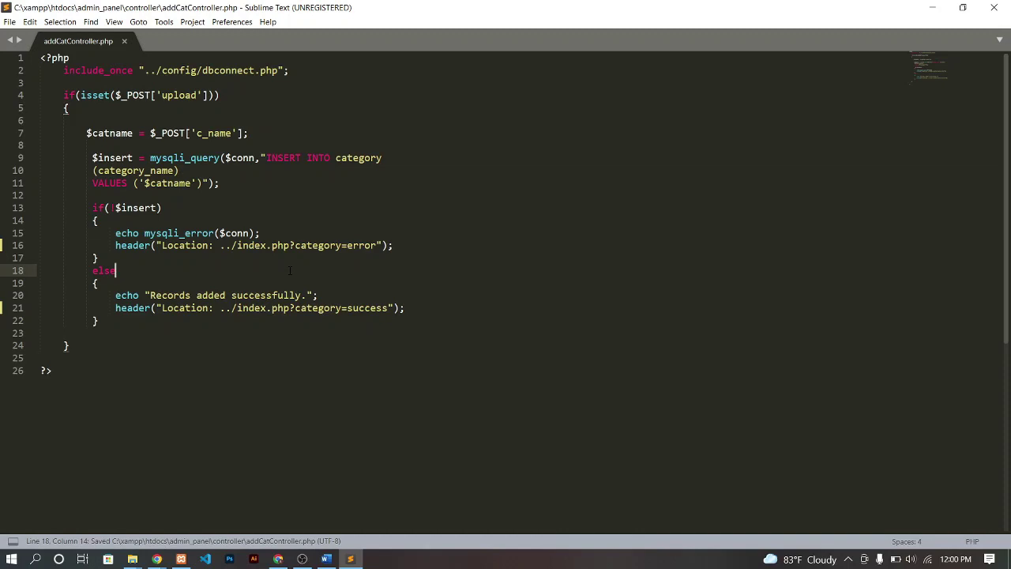
# Step: Open addItemController, addSizeController and catDeleteController from the controller folder and examine their code for dashboard.php redirects
pyautogui.click(132, 558)
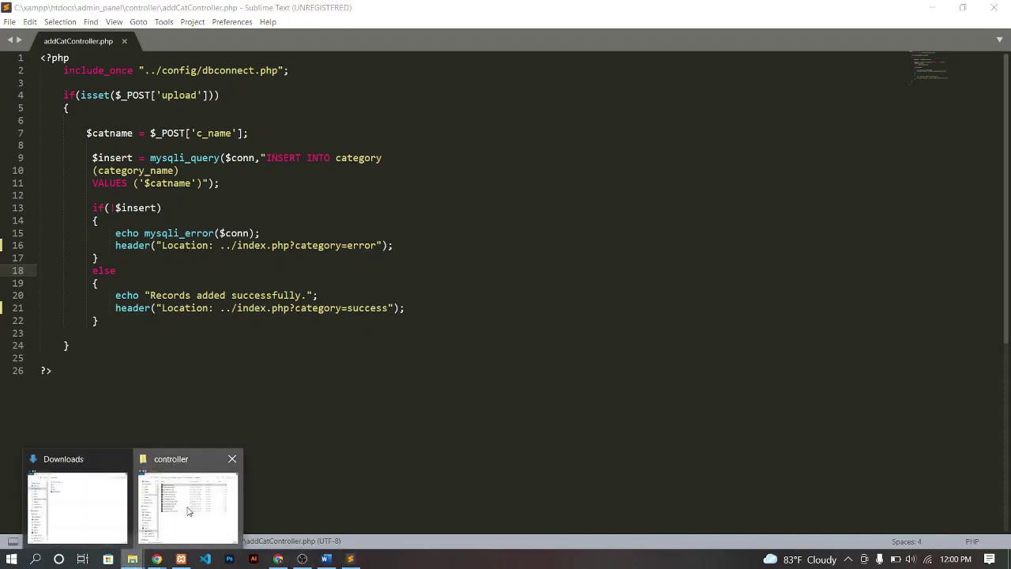
pyautogui.click(188, 511)
pyautogui.doubleClick(505, 181)
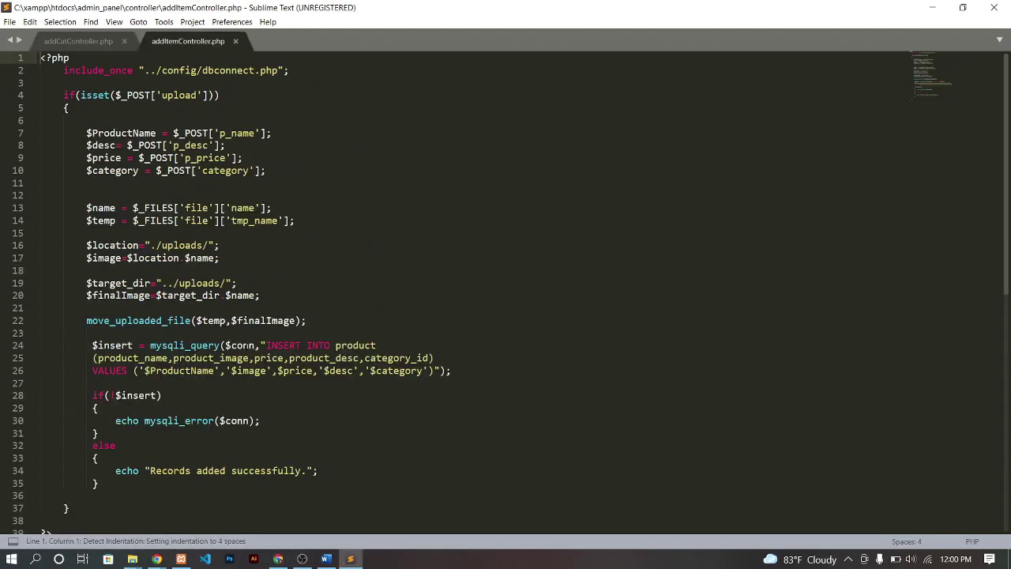
pyautogui.scroll(-7, 254, 345)
pyautogui.scroll(7, 160, 495)
pyautogui.click(132, 558)
pyautogui.click(148, 514)
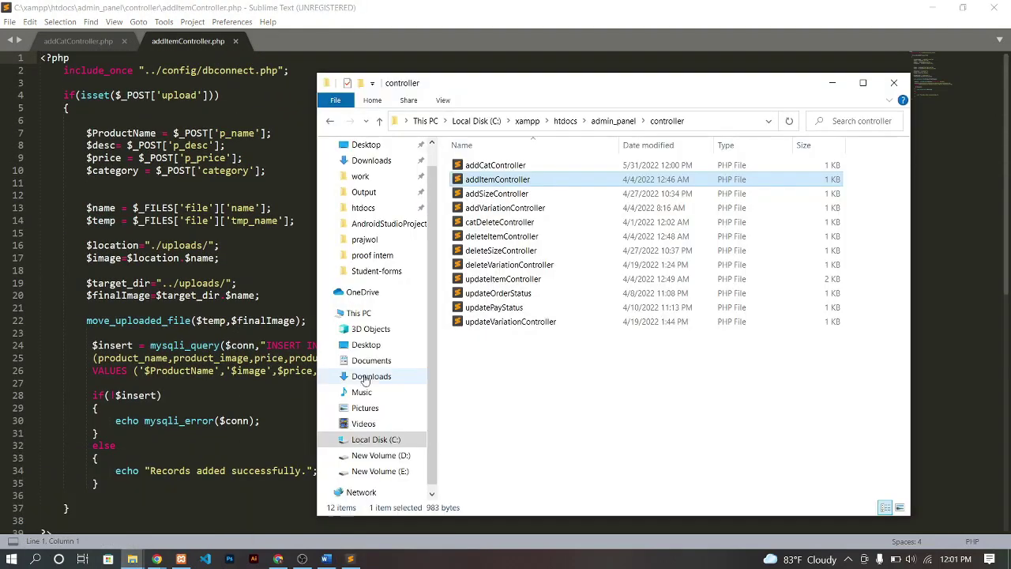
pyautogui.doubleClick(498, 194)
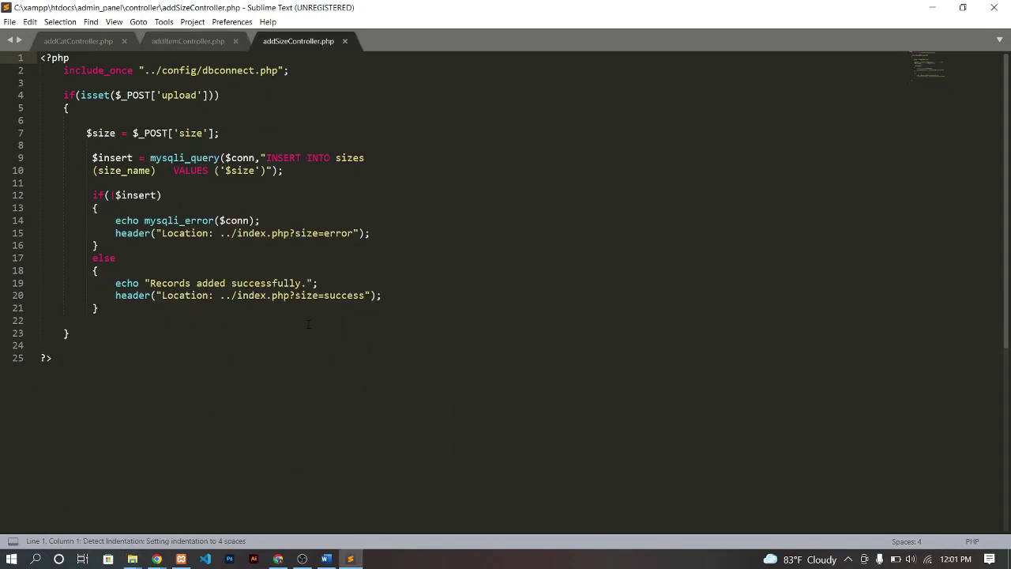
pyautogui.click(132, 558)
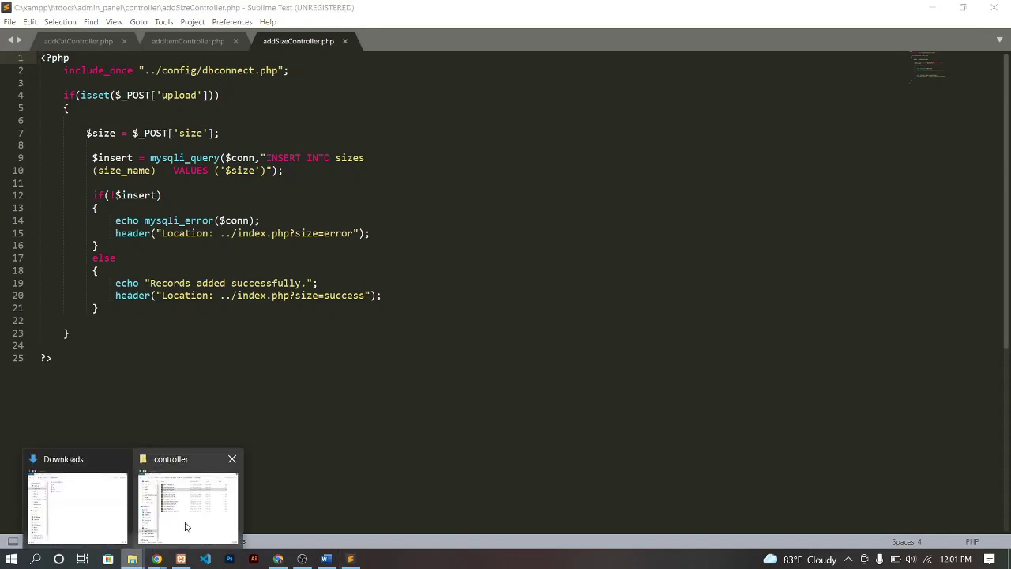
pyautogui.click(183, 513)
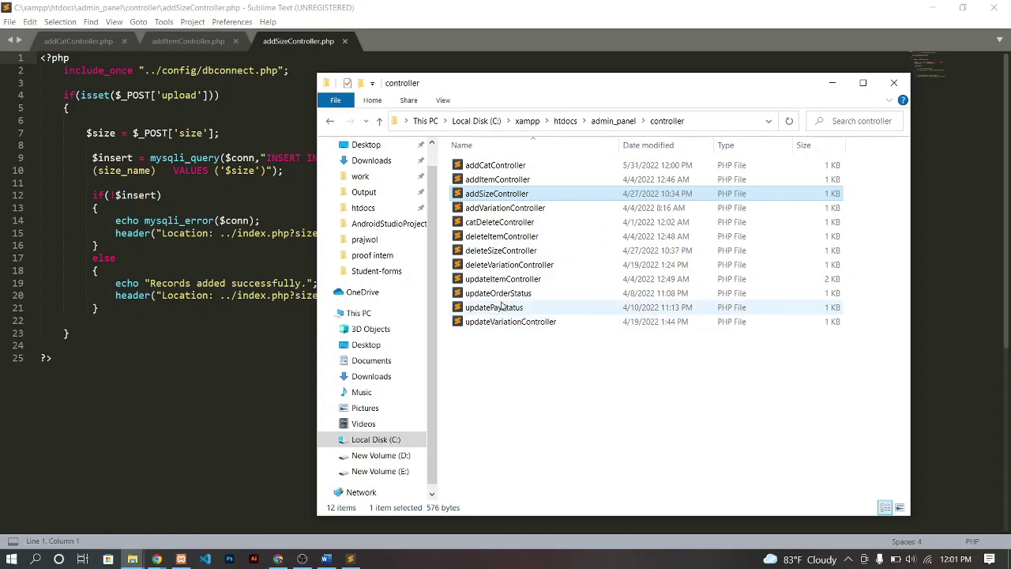
pyautogui.click(501, 224)
pyautogui.doubleClick(501, 224)
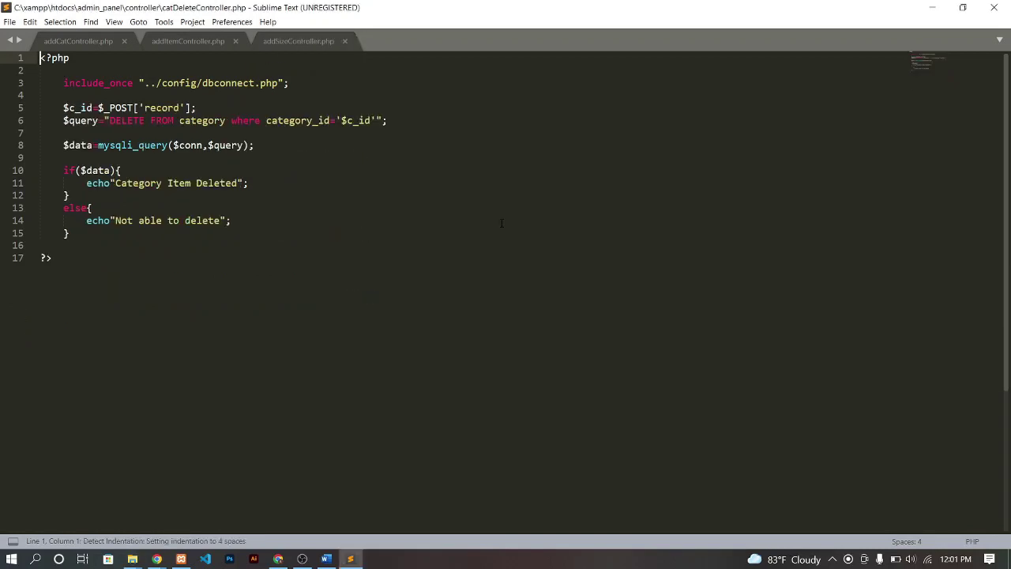
# Step: Switch back to the admin panel in Chrome and delete the test category from the category items
pyautogui.click(932, 8)
pyautogui.click(834, 82)
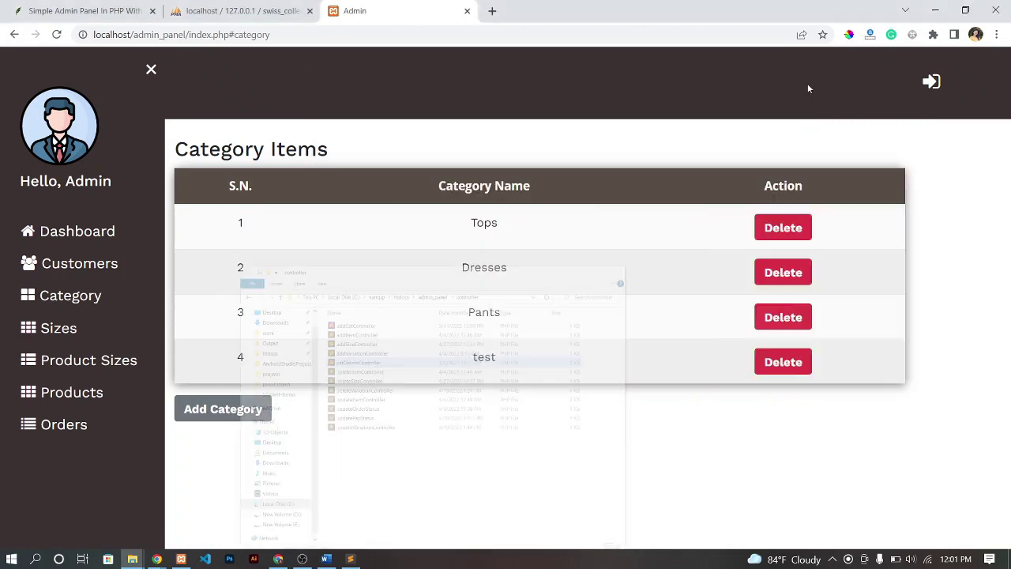
pyautogui.click(90, 228)
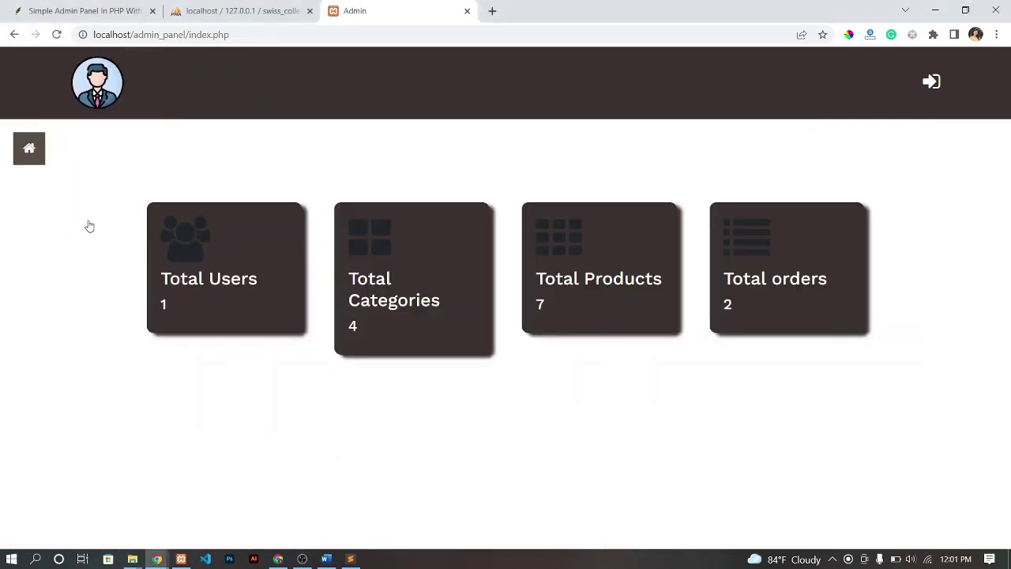
pyautogui.click(31, 156)
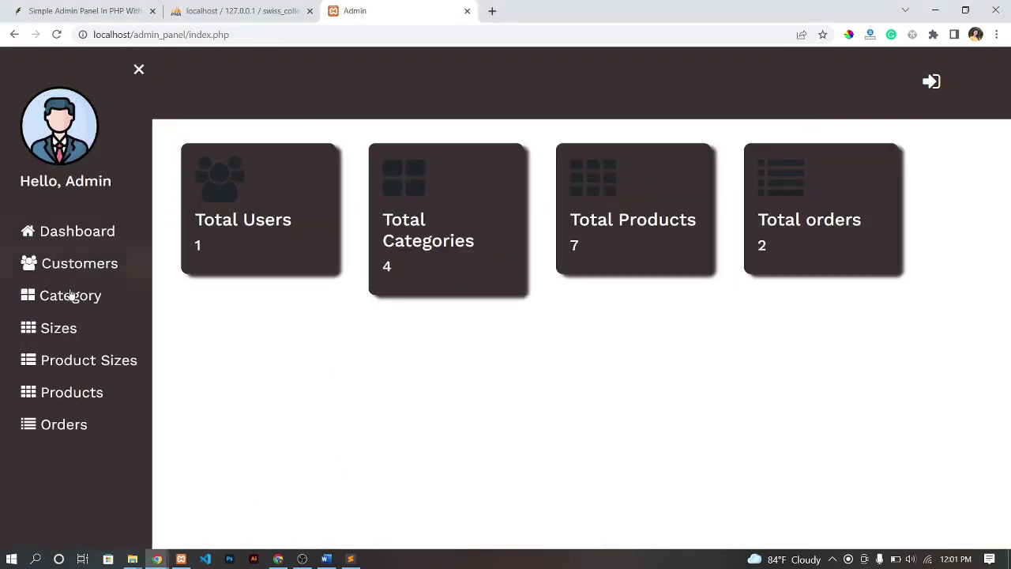
pyautogui.click(93, 289)
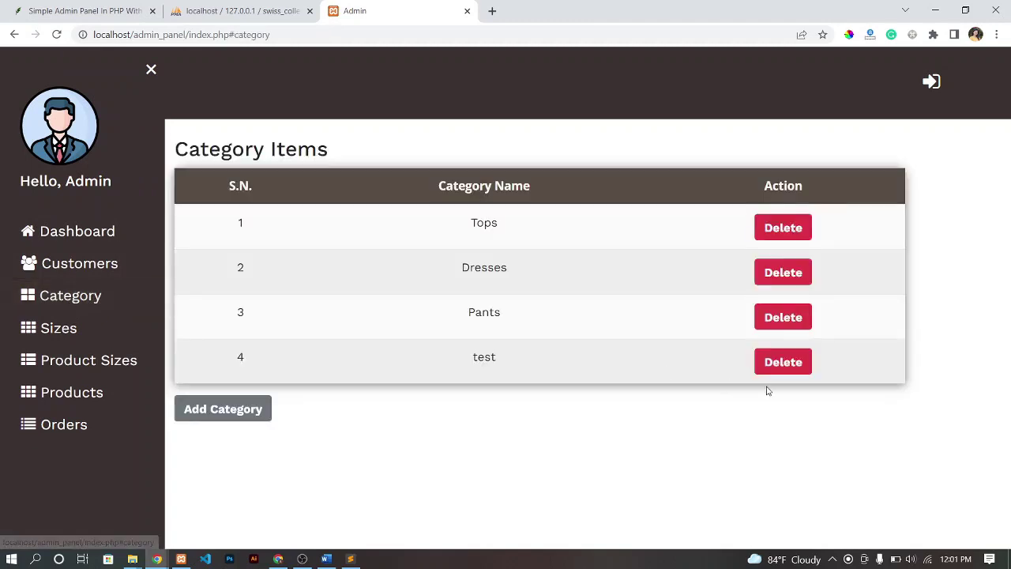
pyautogui.click(786, 363)
pyautogui.click(615, 106)
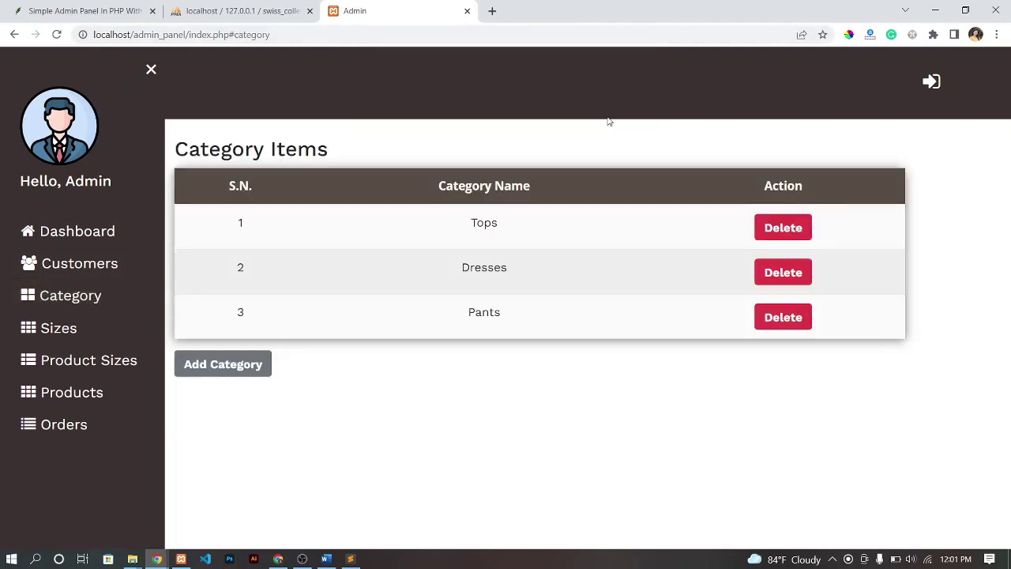
# Step: Add a new category named test again, dismiss the alert and check the category items list
pyautogui.click(217, 362)
pyautogui.click(418, 165)
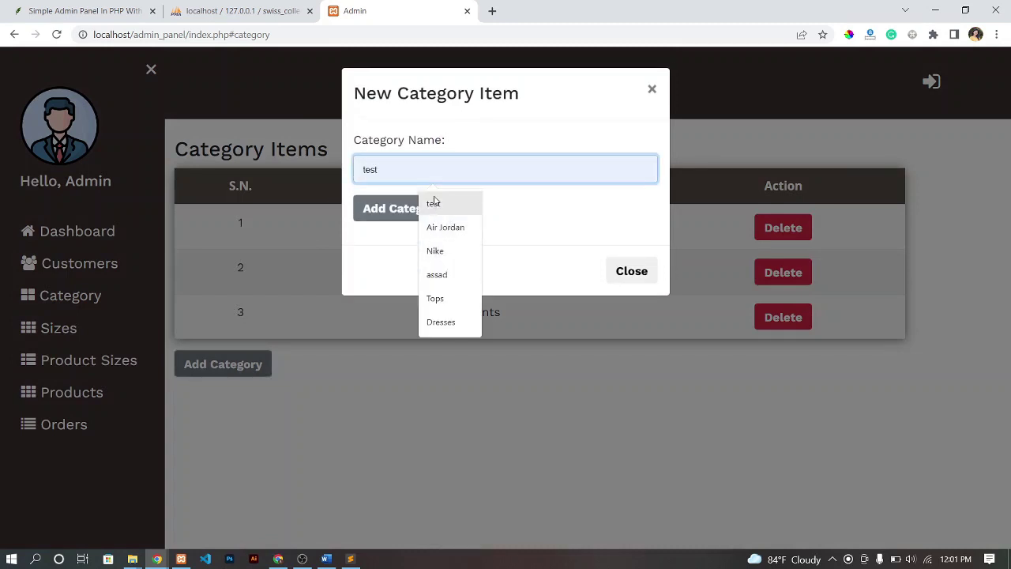
pyautogui.click(433, 203)
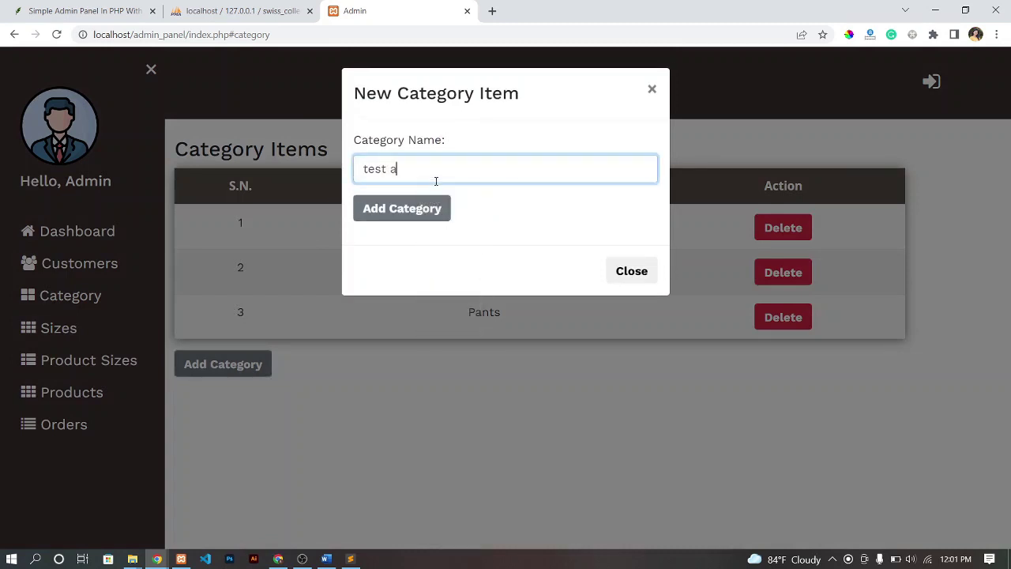
pyautogui.write('again')
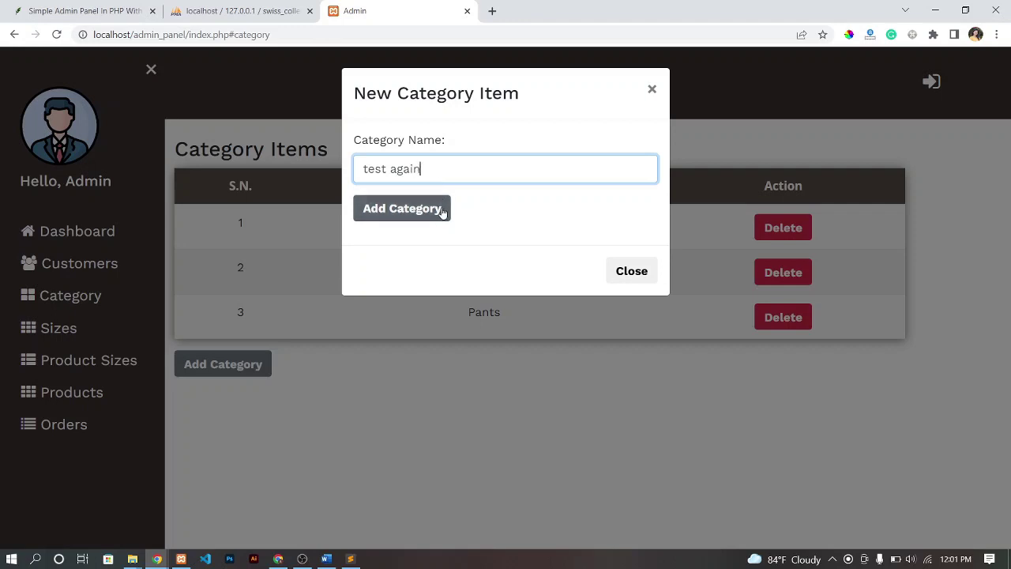
pyautogui.click(401, 217)
pyautogui.click(621, 109)
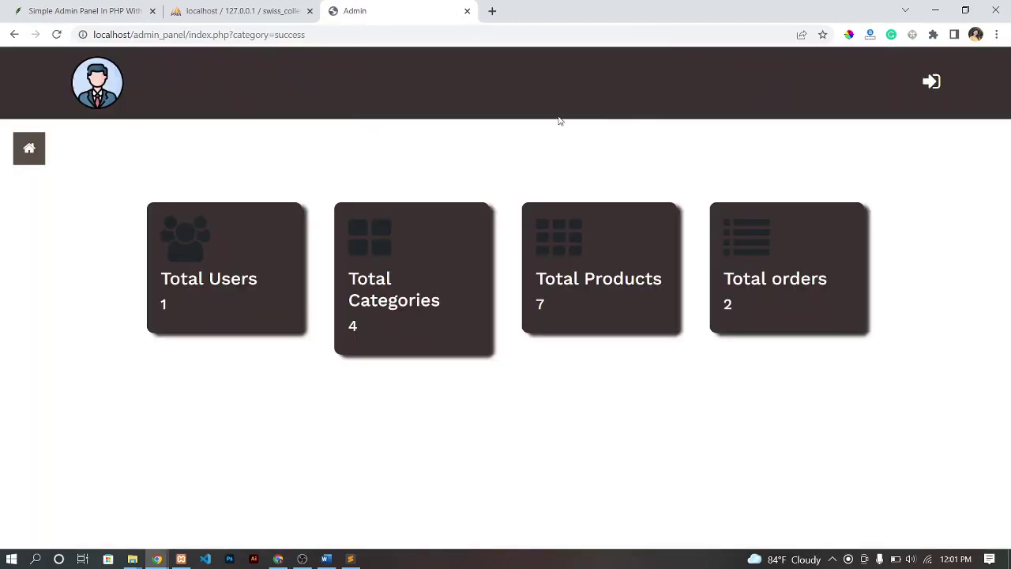
pyautogui.click(32, 150)
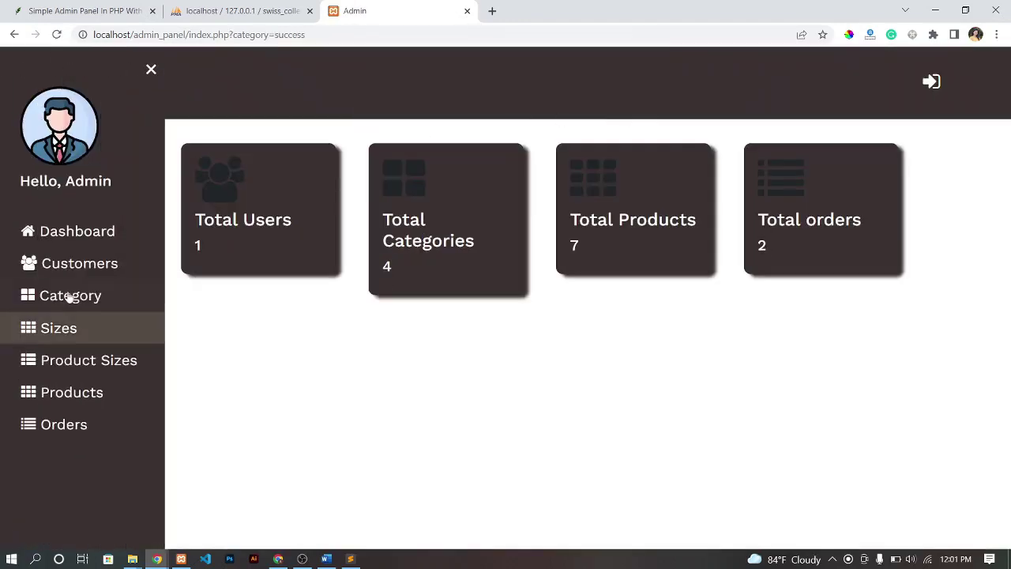
pyautogui.click(68, 295)
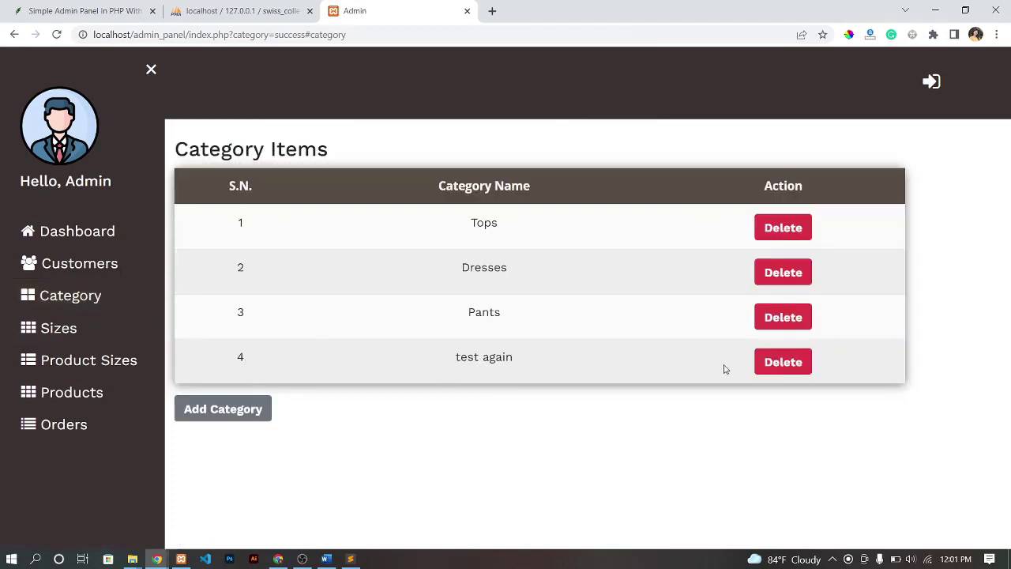
# Step: Try to add a product size variation for Shirtdress with size Free and a stock quantity of 21
pyautogui.click(106, 357)
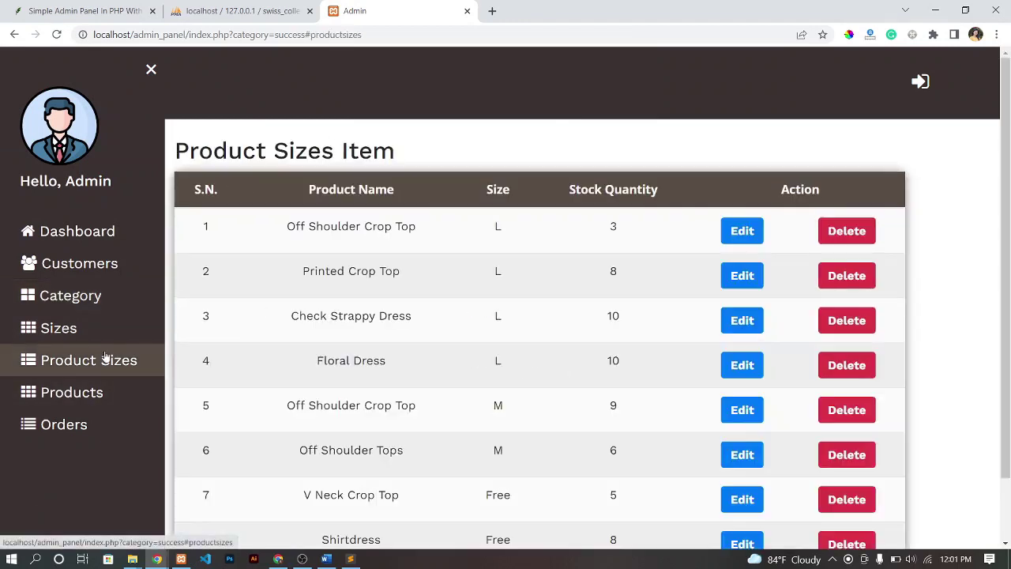
pyautogui.scroll(-2, 373, 351)
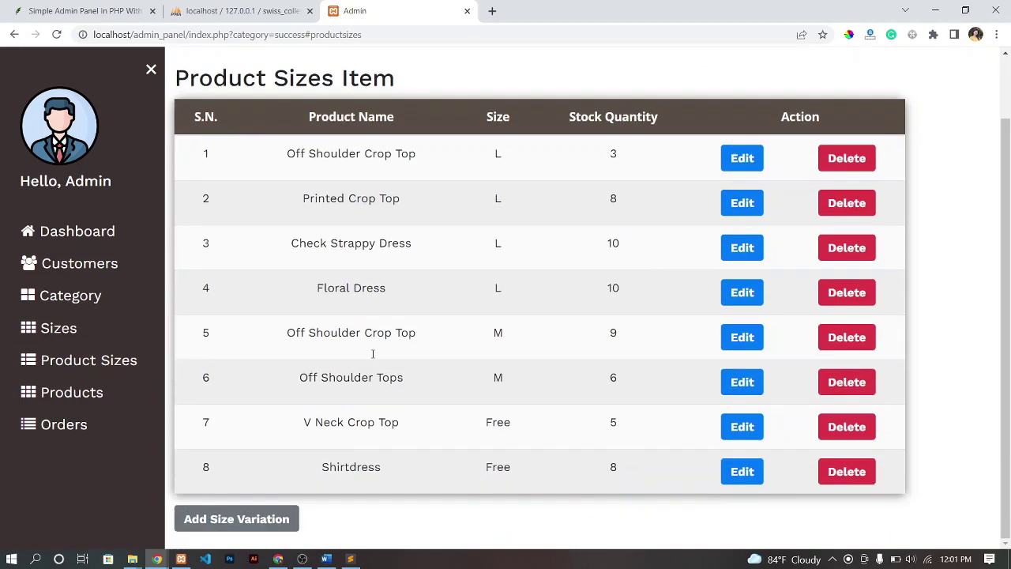
pyautogui.click(273, 521)
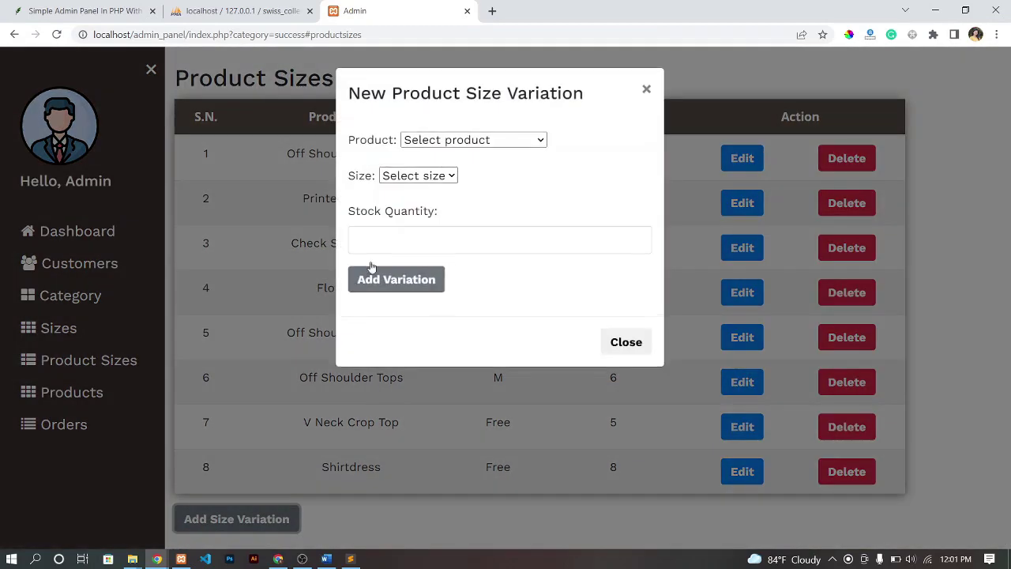
pyautogui.click(471, 149)
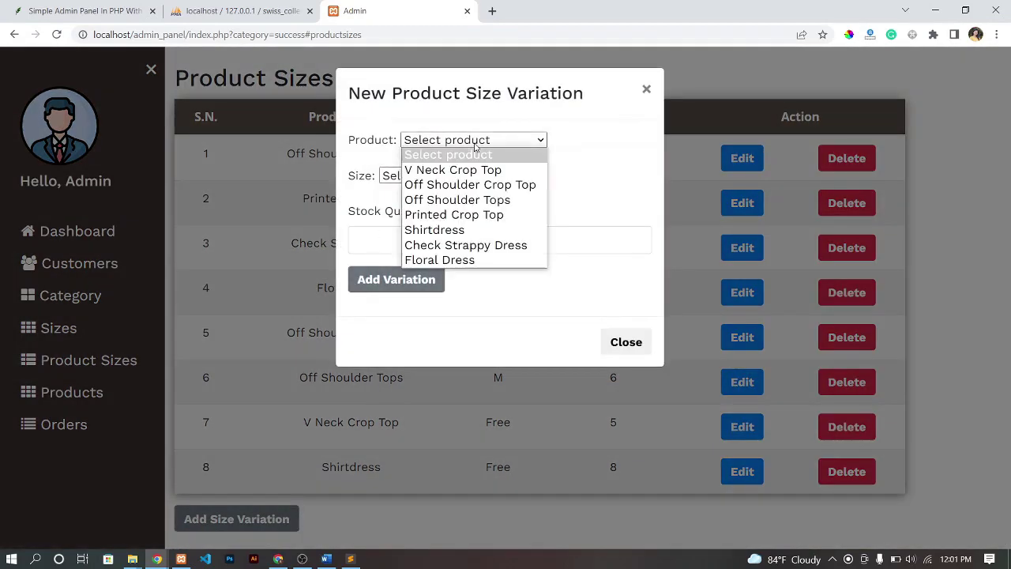
pyautogui.click(479, 237)
pyautogui.click(426, 175)
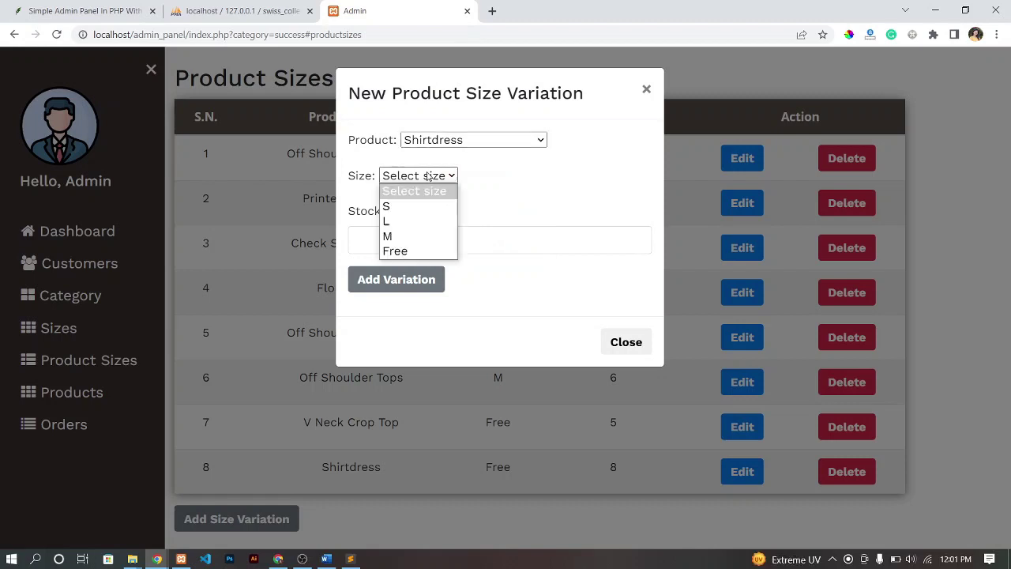
pyautogui.click(421, 252)
pyautogui.click(431, 241)
pyautogui.write('21')
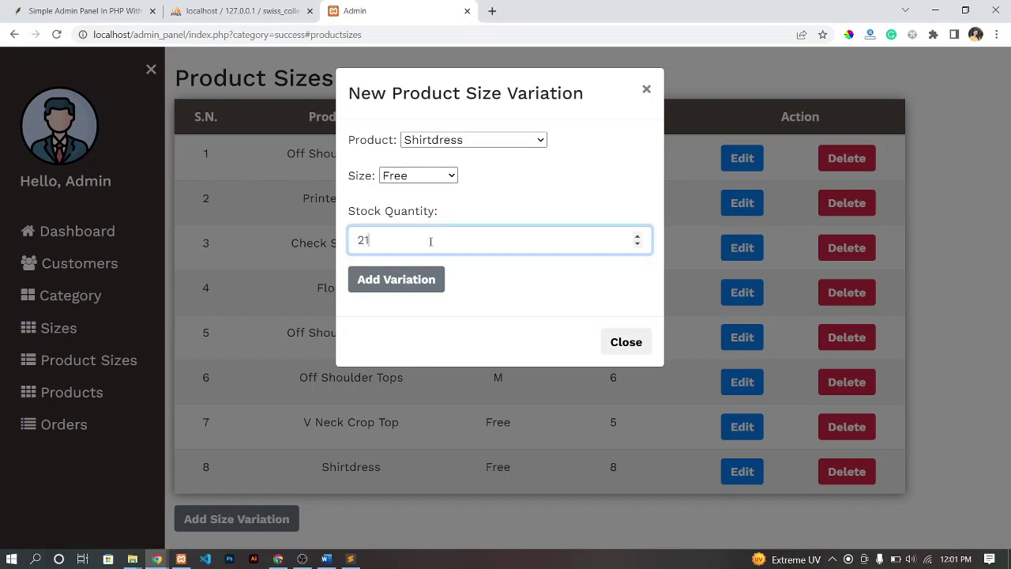
pyautogui.write('3')
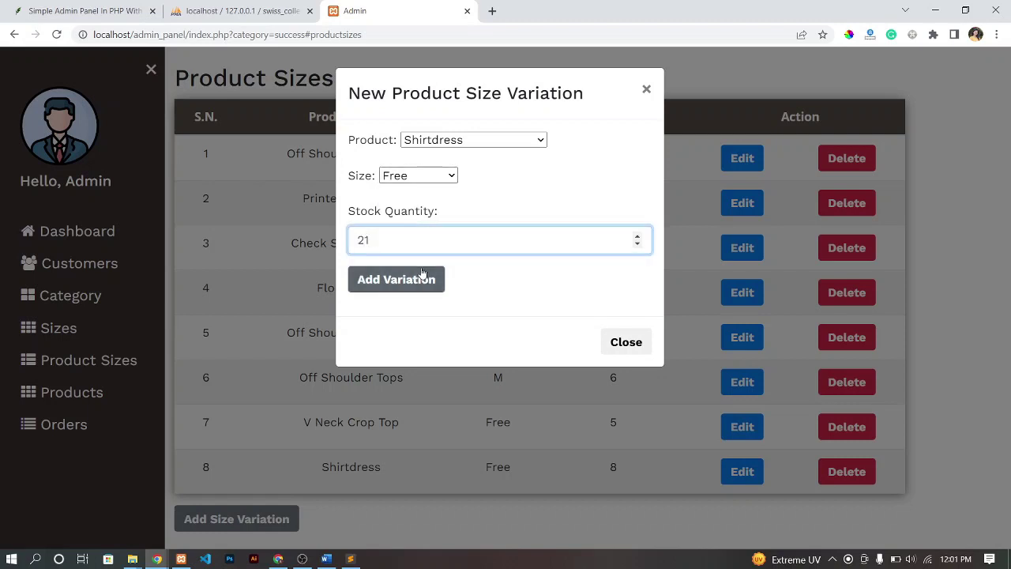
pyautogui.click(411, 280)
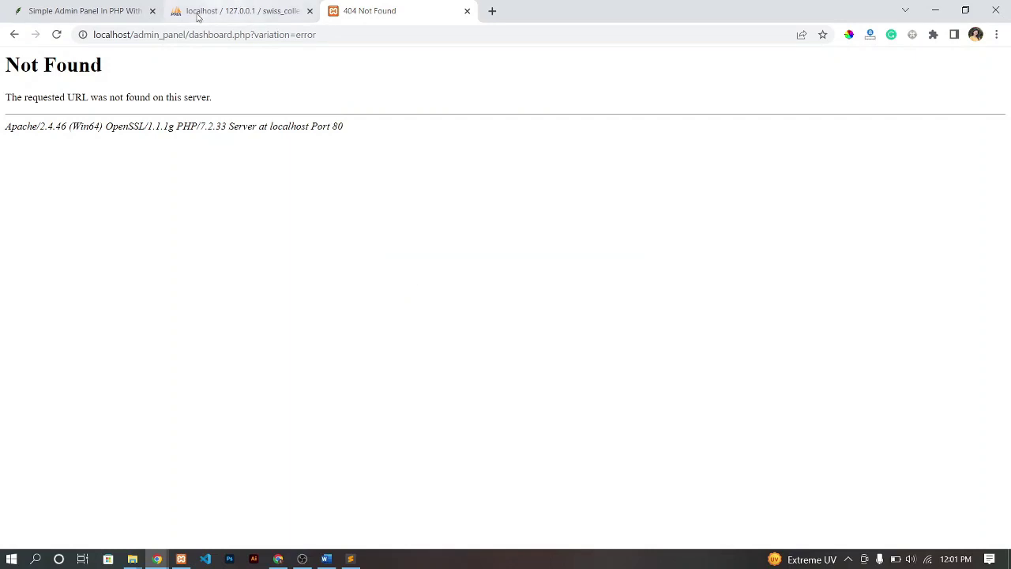
# Step: Go back to the admin panel, dismiss the alert and load localhost/admin_panel/index.php without the category=success#productsizes part
pyautogui.click(13, 36)
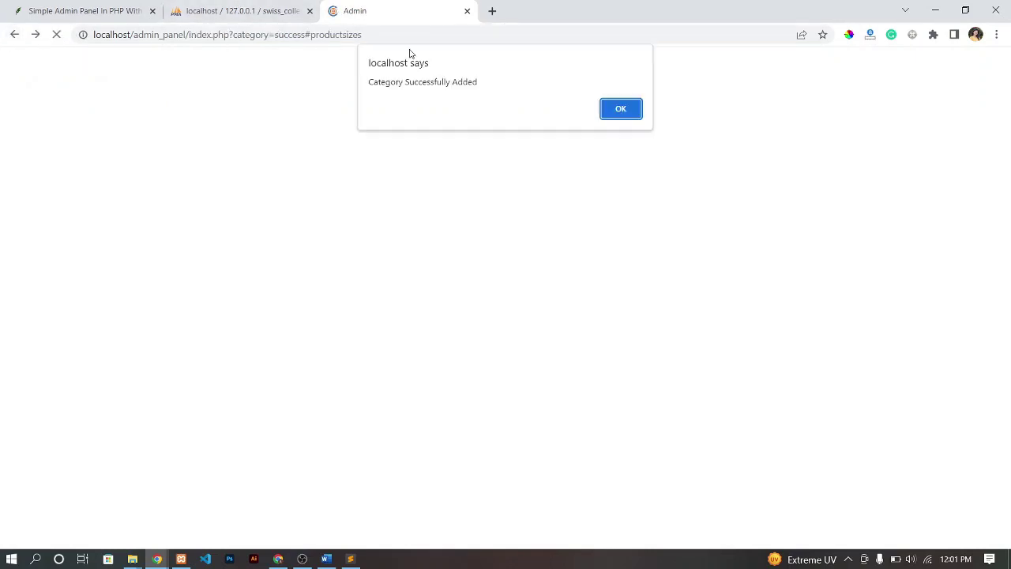
pyautogui.click(607, 117)
pyautogui.moveTo(363, 35); pyautogui.dragTo(233, 37)
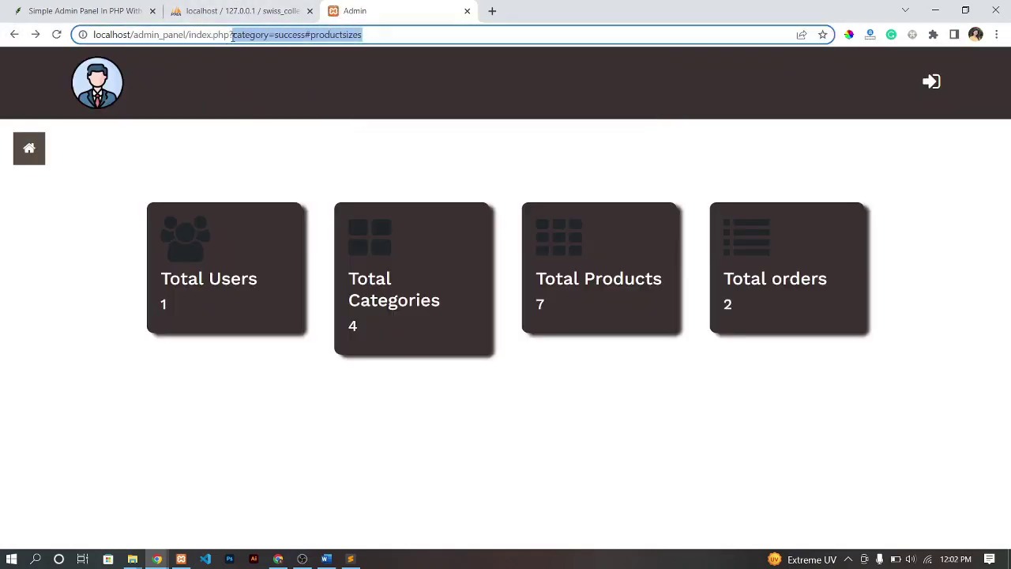
pyautogui.press('BackSpace')
pyautogui.press('Return')
# Step: Check the product sizes list for the Shirtdress variation with stock quantity 21
pyautogui.click(30, 149)
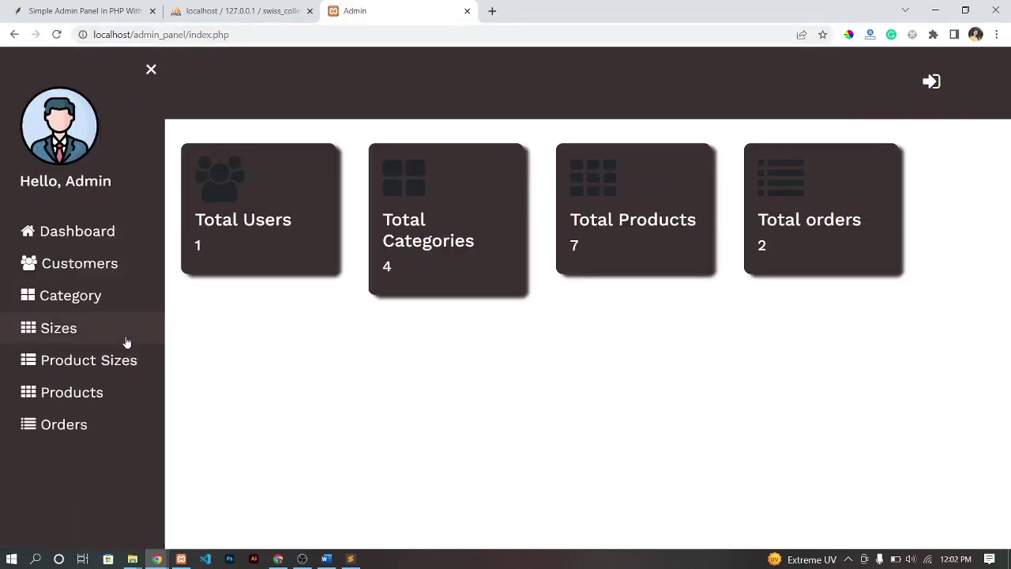
pyautogui.click(105, 361)
pyautogui.scroll(-2, 469, 377)
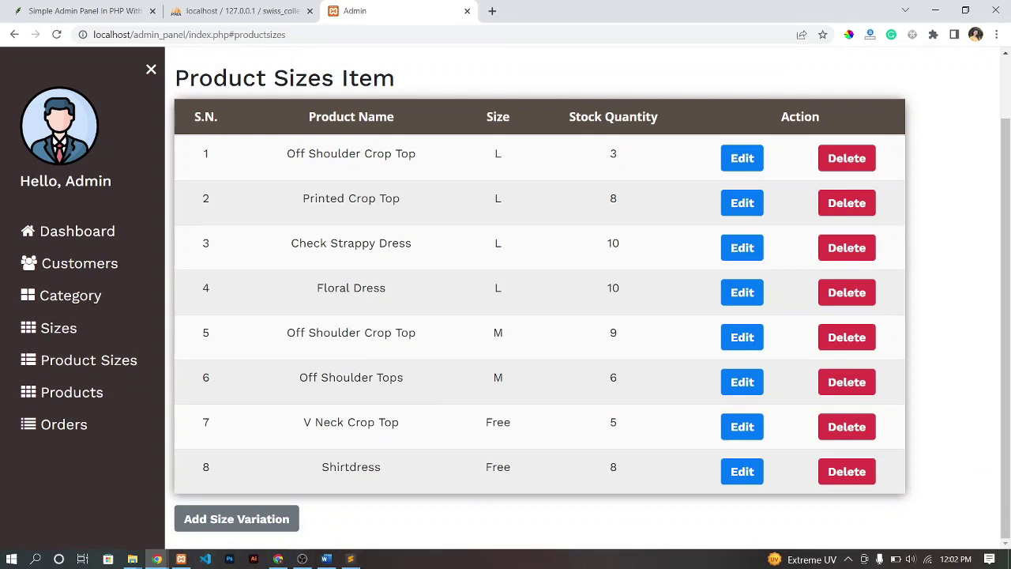
# Step: Open addVariationController from the controller folder in Sublime Text, change dashboard to index in both redirect headers and save the file
pyautogui.moveTo(134, 560)
pyautogui.click(180, 499)
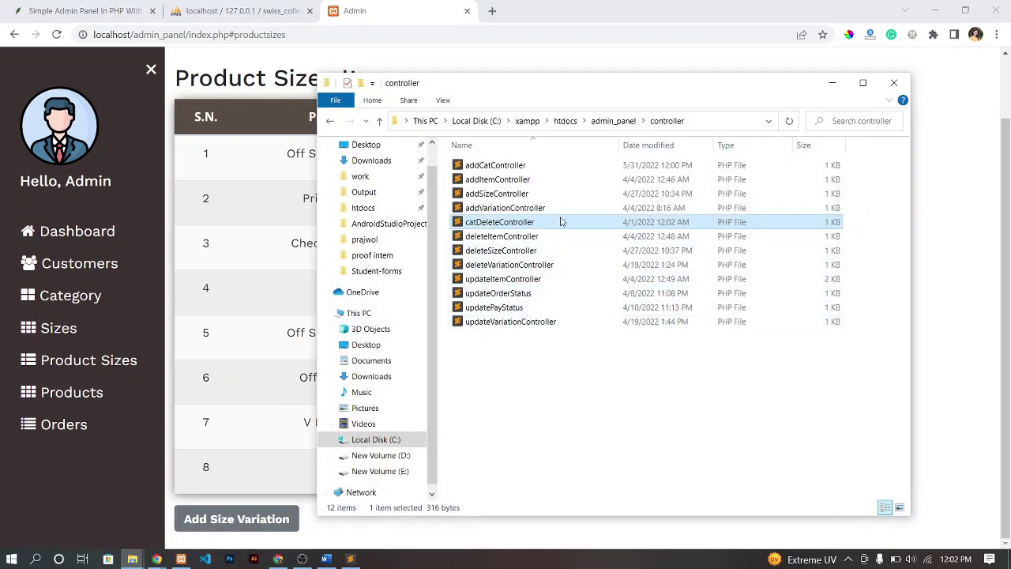
pyautogui.doubleClick(522, 207)
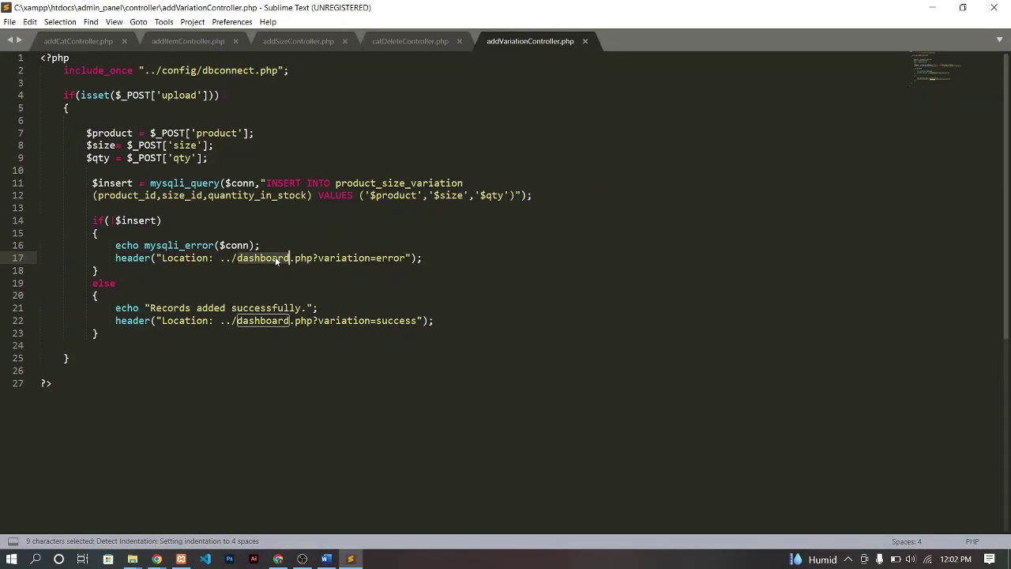
pyautogui.write('index')
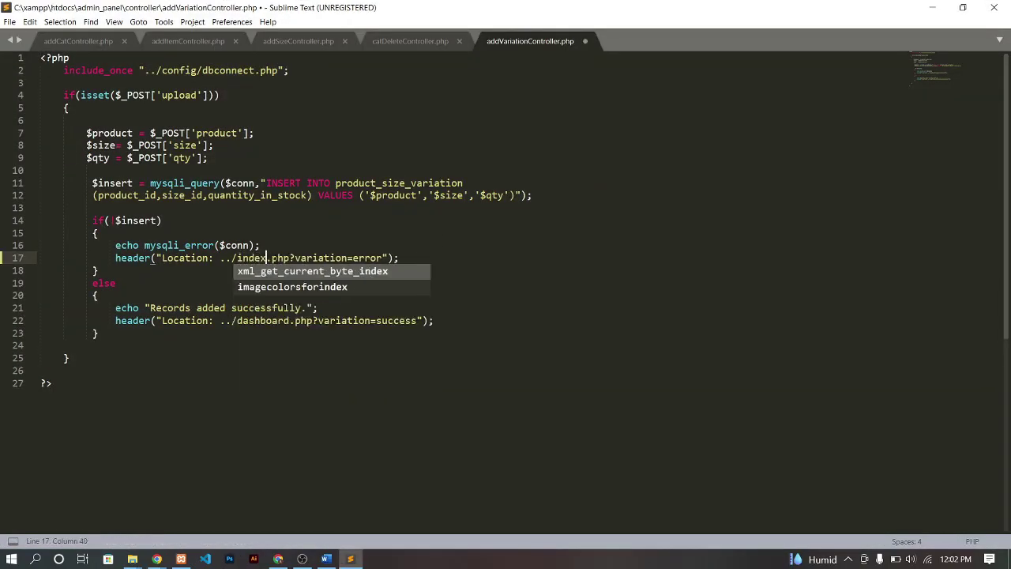
pyautogui.click(275, 233)
pyautogui.doubleClick(264, 320)
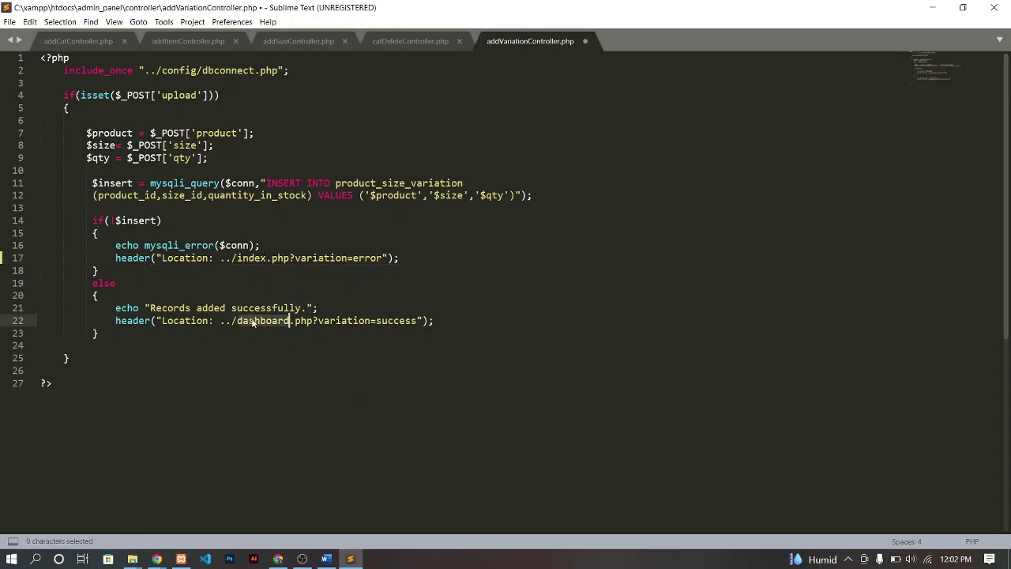
pyautogui.write('index')
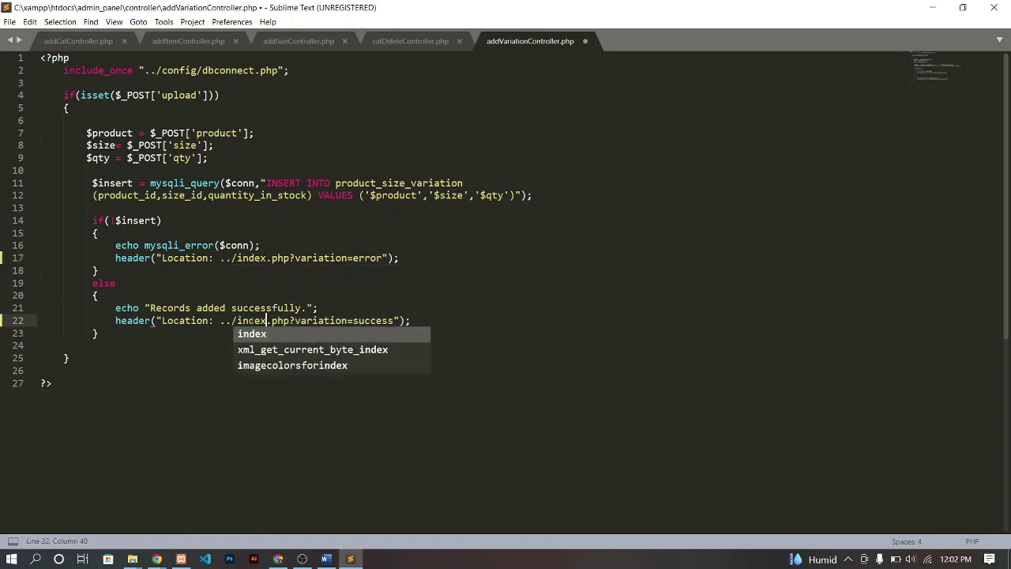
pyautogui.click(300, 308)
pyautogui.hotkey('ctrl', 's')
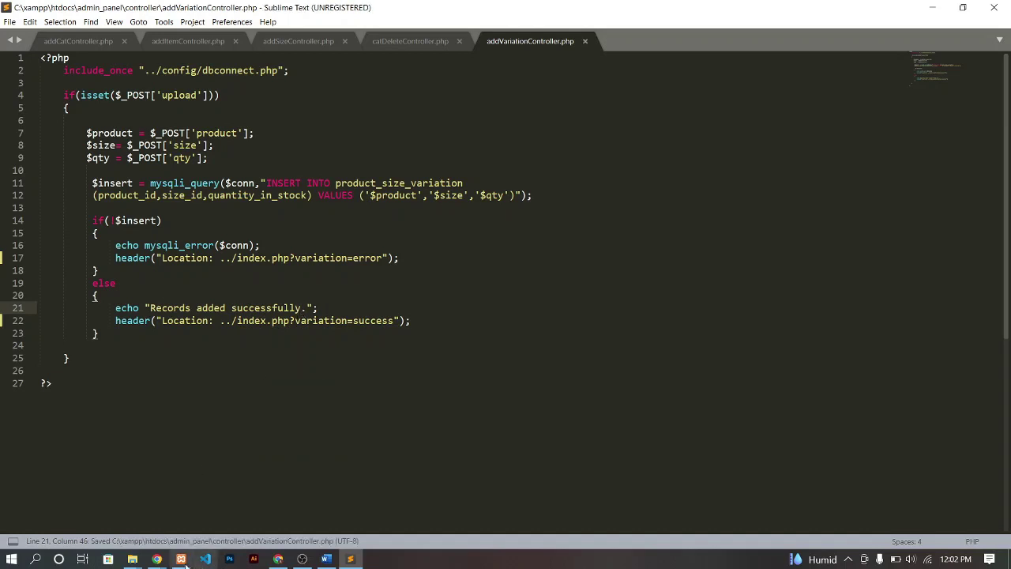
# Step: Return to the admin panel in Chrome, reload its dashboard and open the product sizes list
pyautogui.moveTo(157, 558)
pyautogui.click(229, 505)
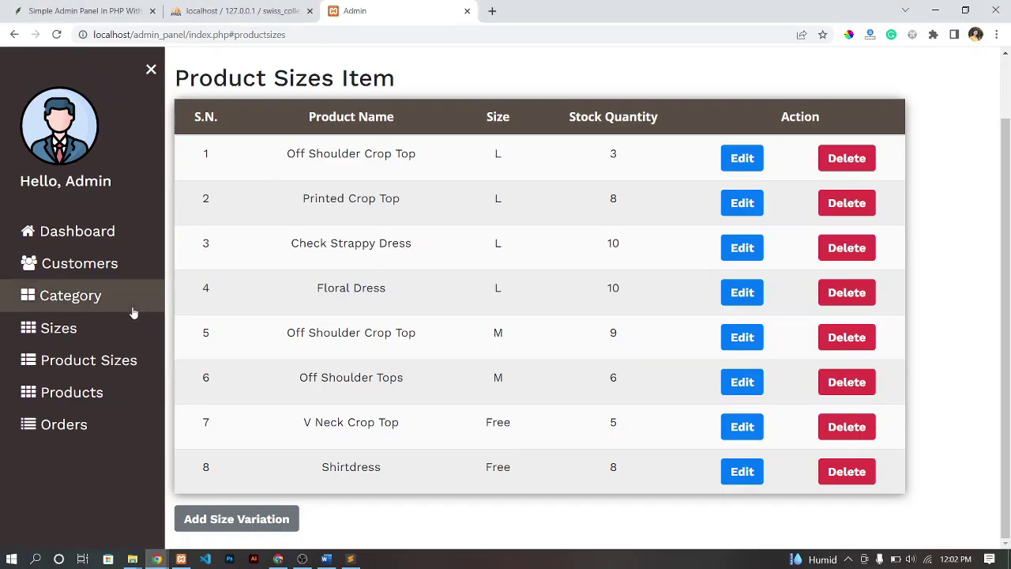
pyautogui.click(95, 241)
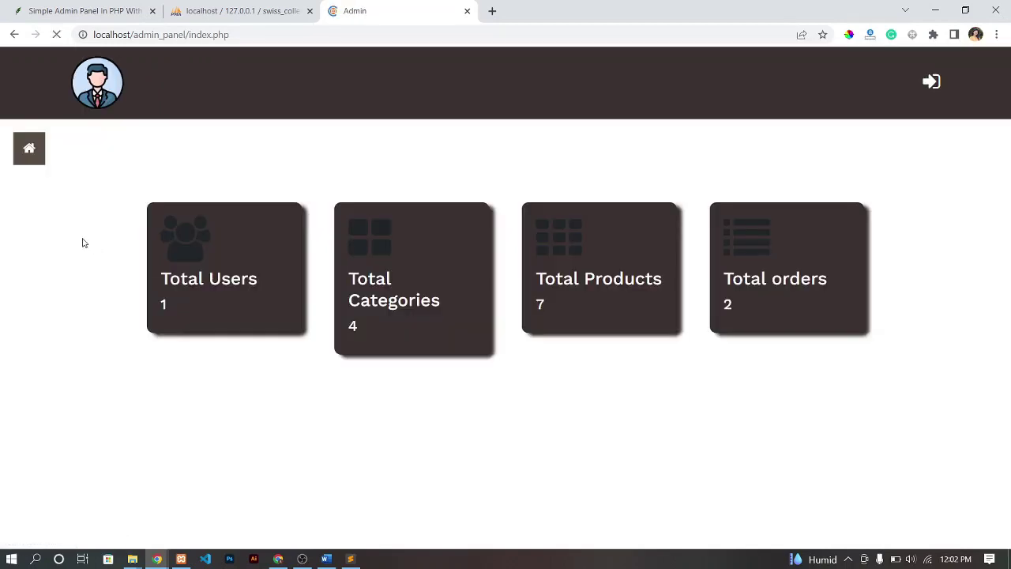
pyautogui.click(30, 146)
pyautogui.click(61, 361)
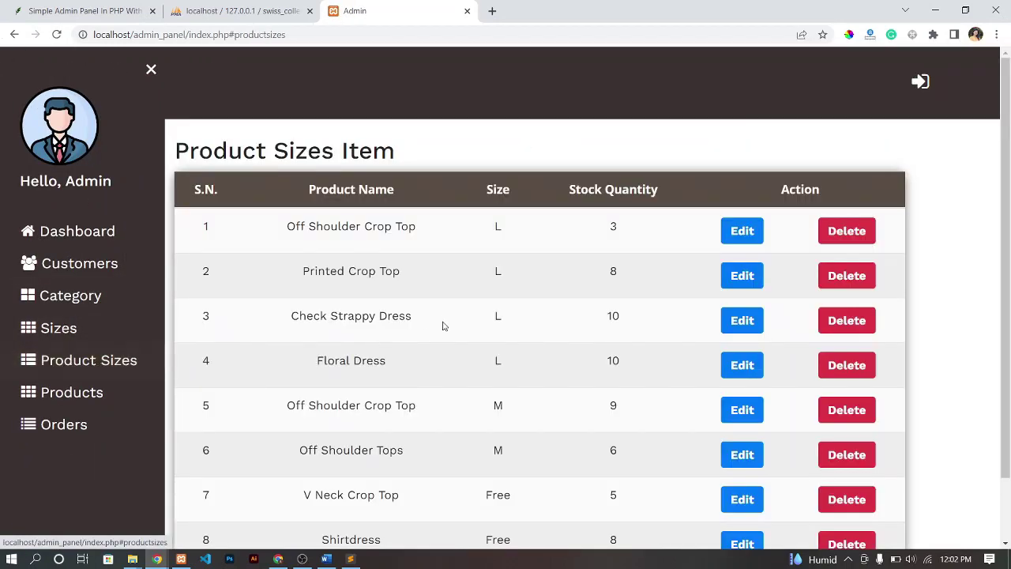
pyautogui.scroll(-1, 443, 326)
pyautogui.click(292, 518)
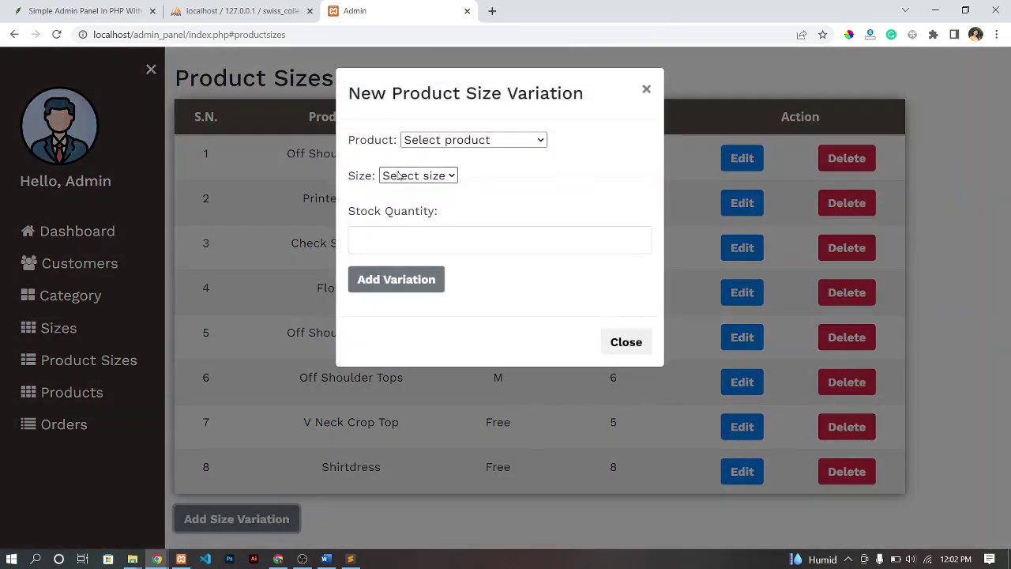
pyautogui.click(480, 140)
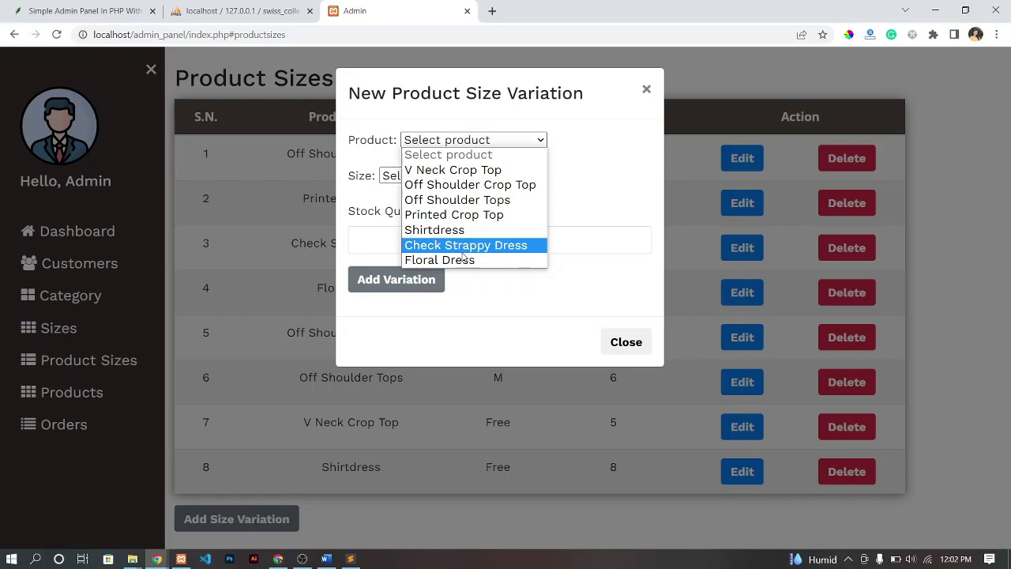
pyautogui.click(644, 93)
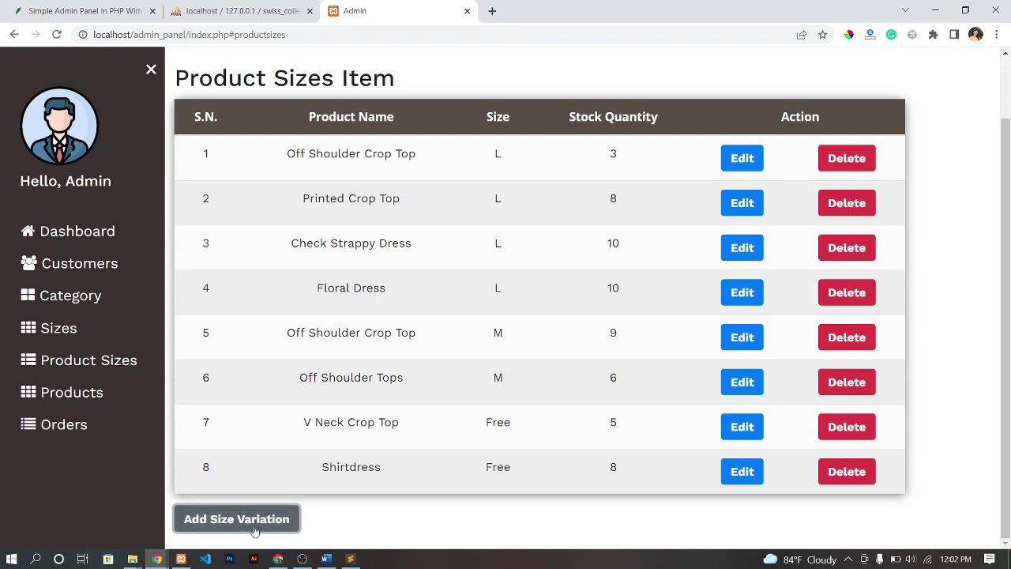
# Step: Add a product size variation for Floral Dress with size S and a stock quantity of 5, and dismiss the alert
pyautogui.click(254, 529)
pyautogui.click(474, 141)
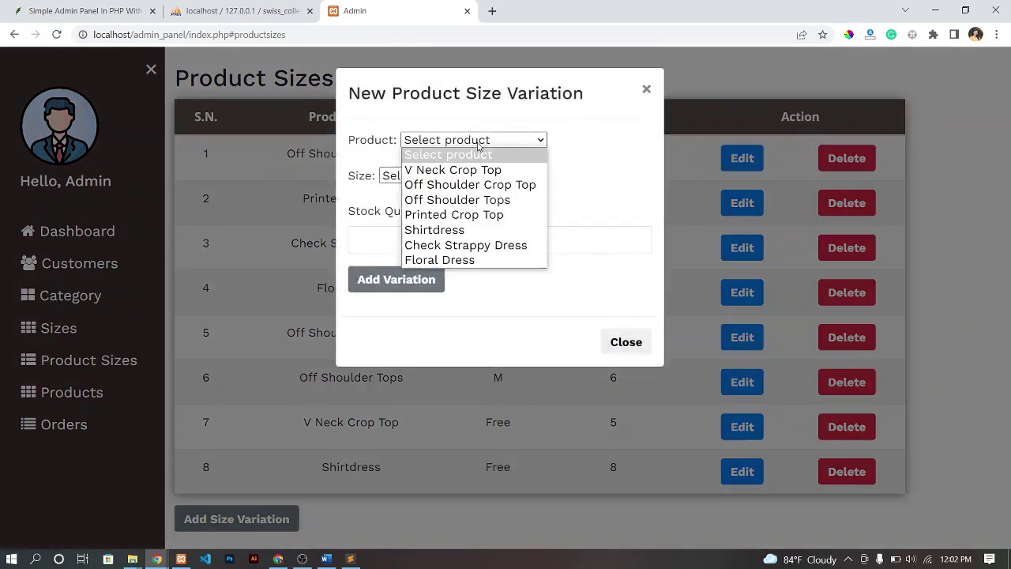
pyautogui.click(458, 261)
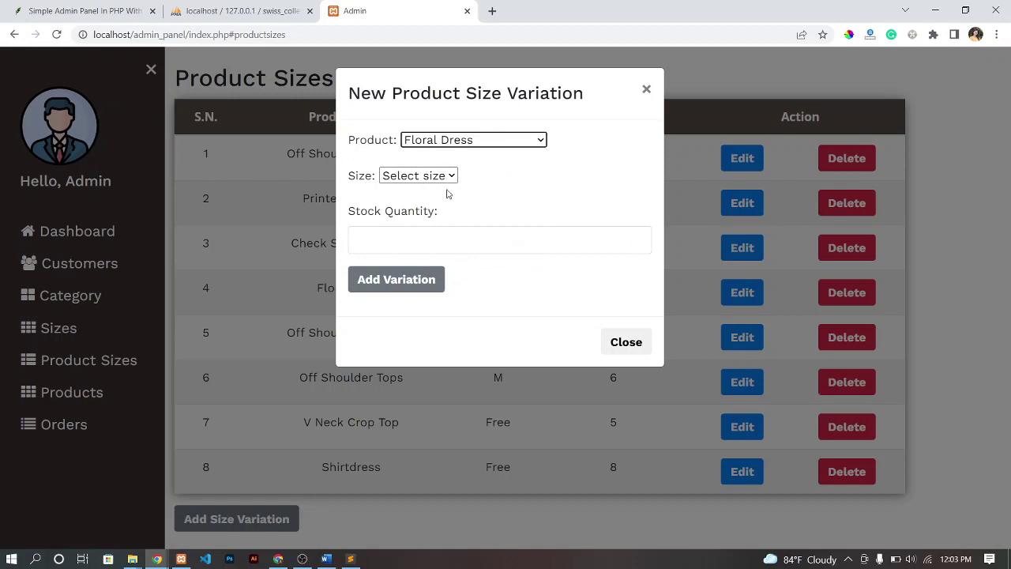
pyautogui.click(443, 177)
pyautogui.click(424, 207)
pyautogui.click(409, 232)
pyautogui.write('5')
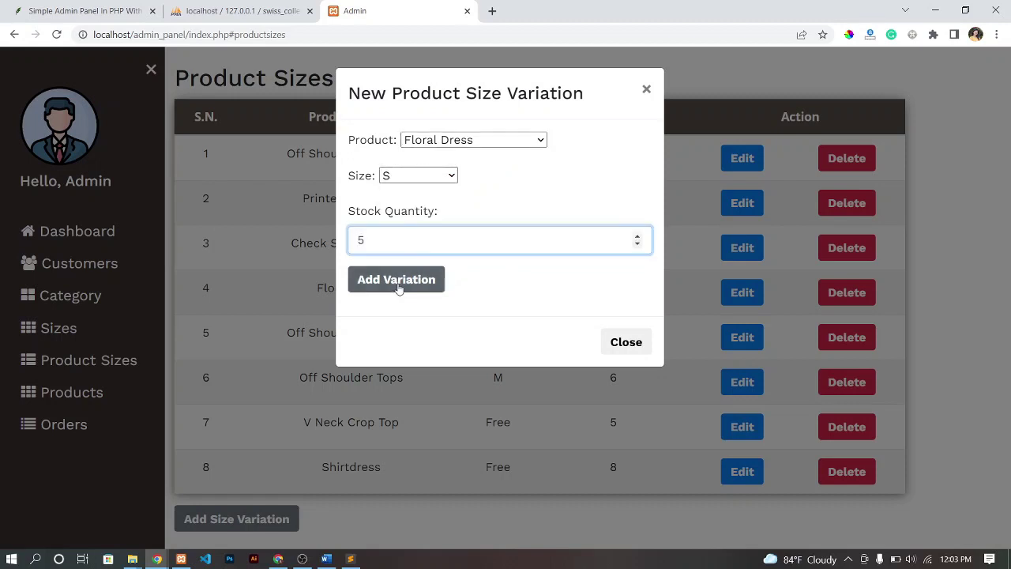
pyautogui.click(399, 278)
pyautogui.click(623, 106)
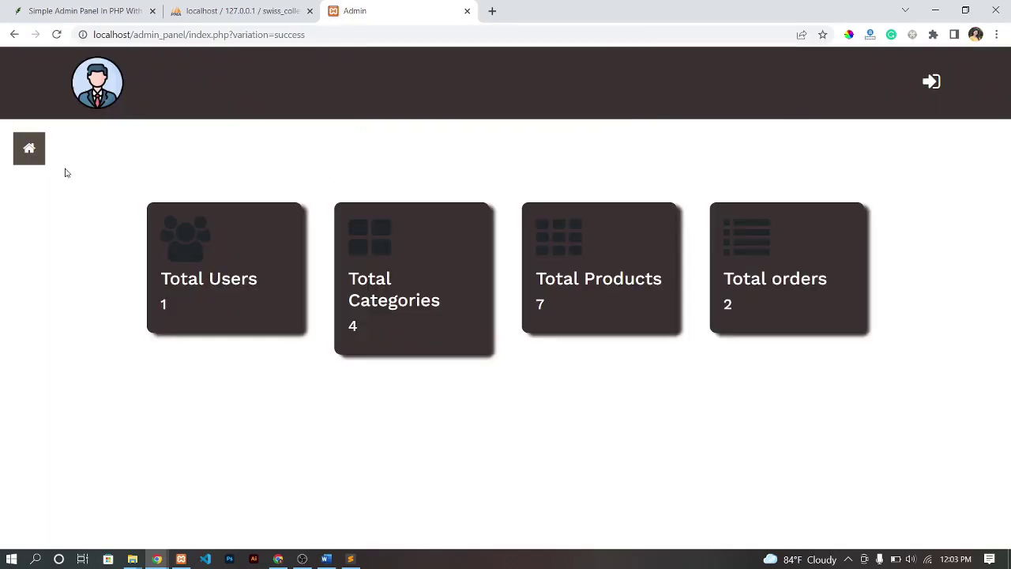
# Step: Check the product sizes list for the Floral Dress size S variation, view its edit form and return to the list
pyautogui.click(38, 150)
pyautogui.click(98, 363)
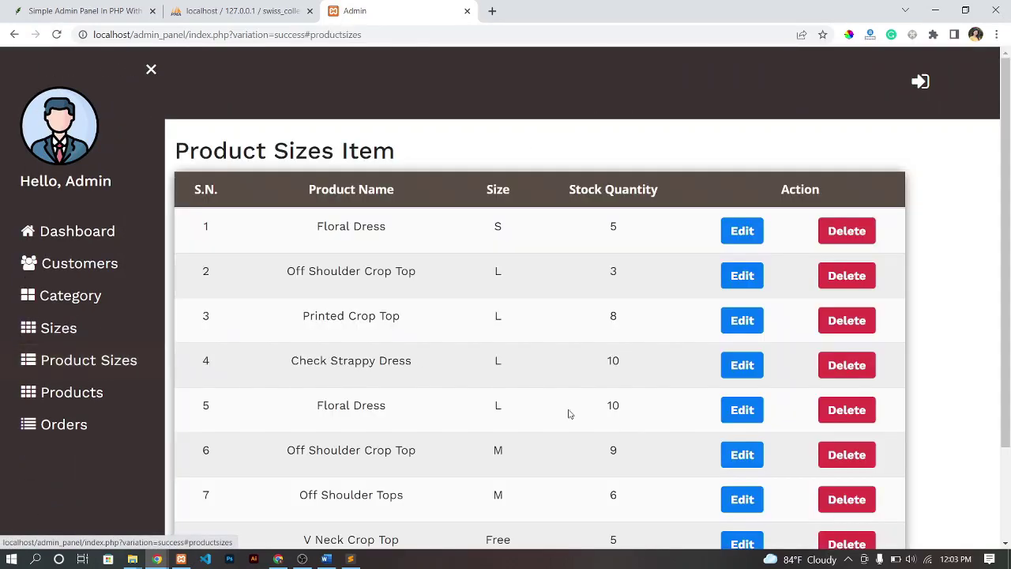
pyautogui.scroll(-2, 553, 411)
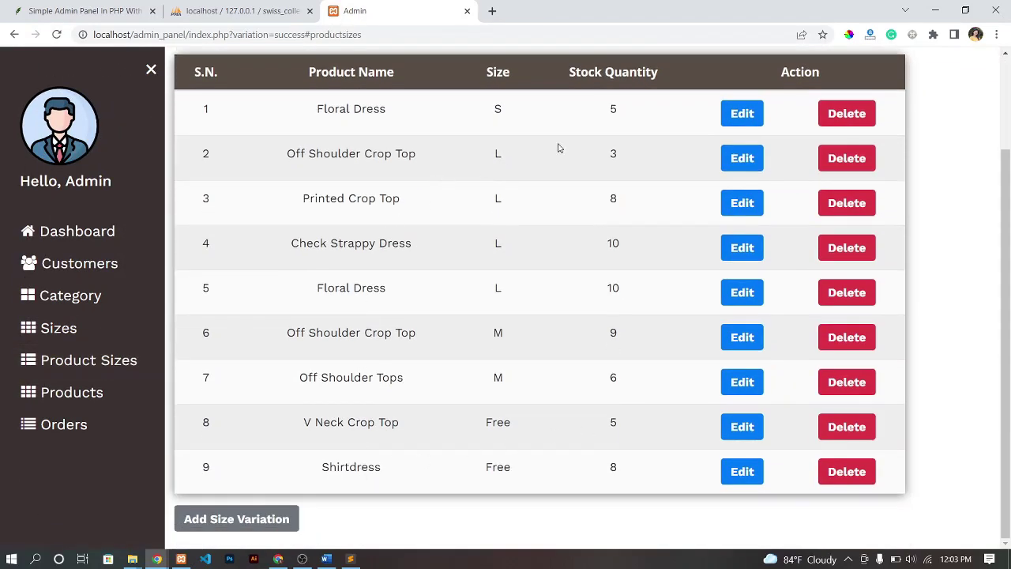
pyautogui.click(741, 114)
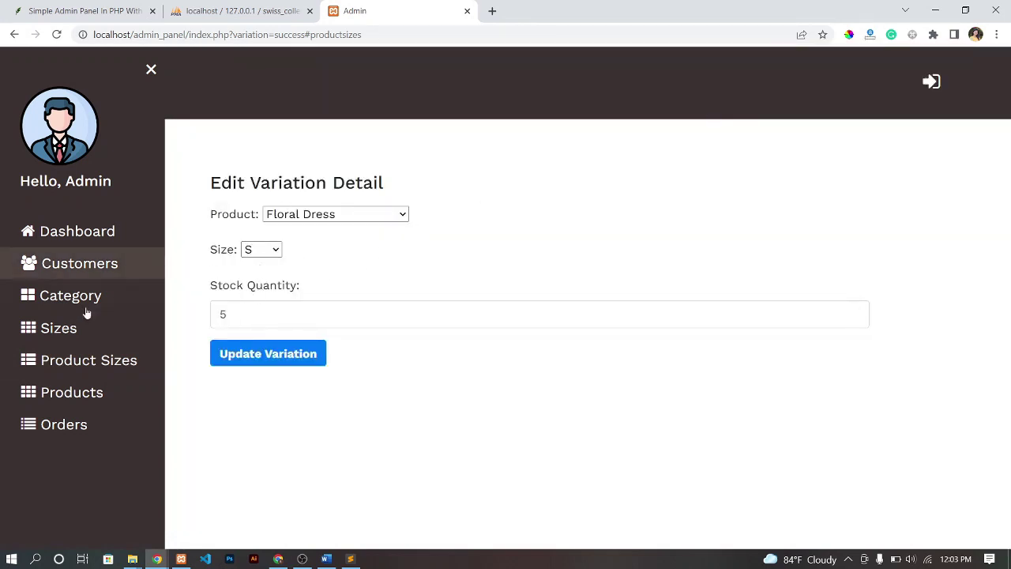
pyautogui.click(107, 361)
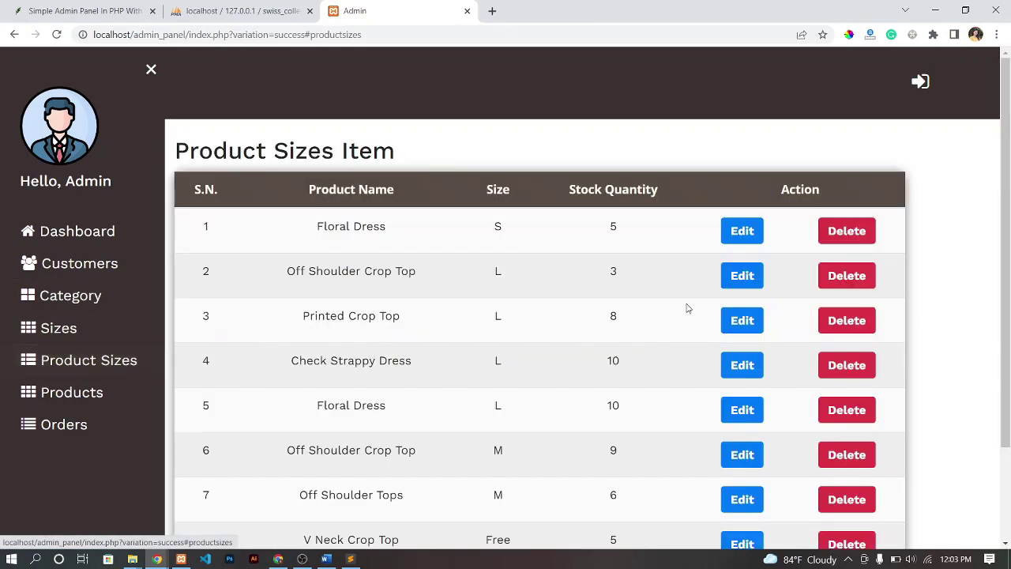
# Step: Delete the Floral Dress size S variation and dismiss the alert
pyautogui.click(857, 235)
pyautogui.click(620, 109)
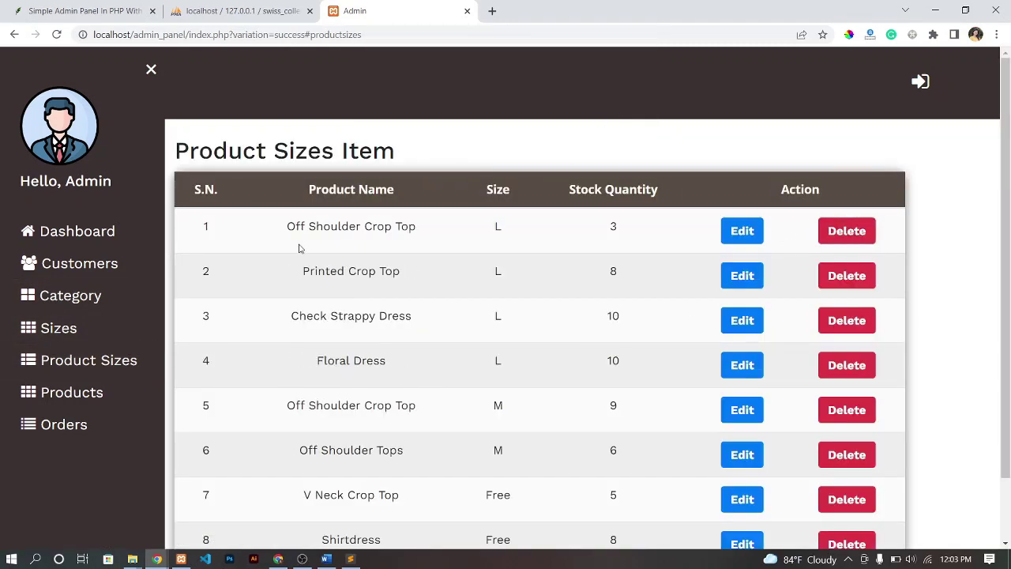
pyautogui.scroll(-1, 316, 266)
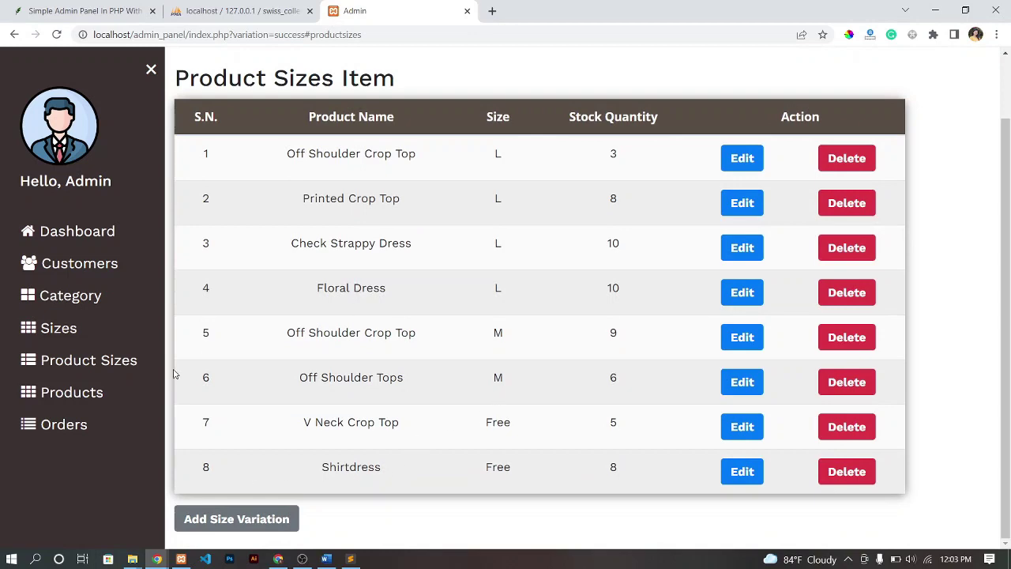
# Step: Start a new product item from the products list and enter test as its product name
pyautogui.click(95, 393)
pyautogui.scroll(-3, 553, 387)
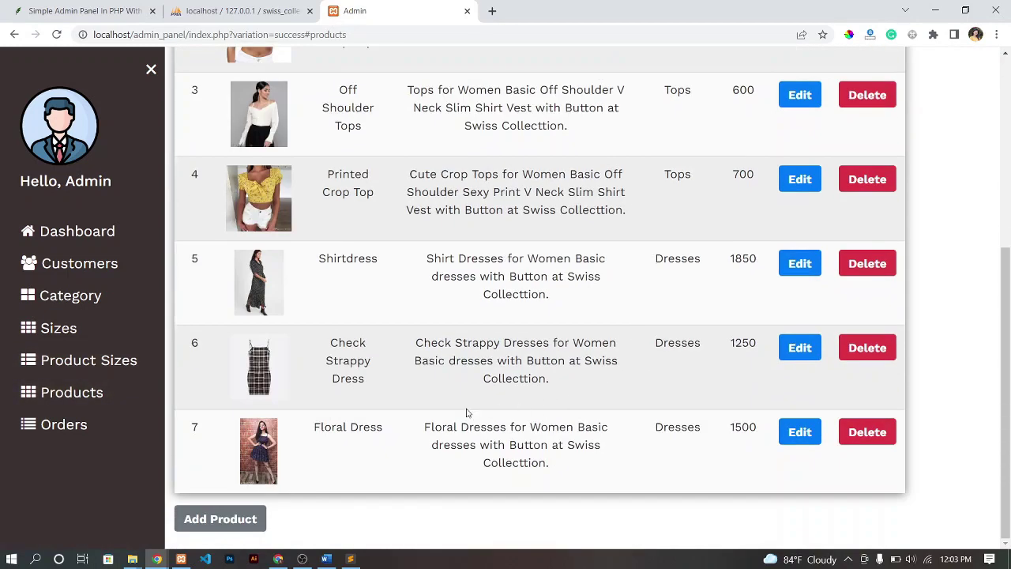
pyautogui.click(234, 520)
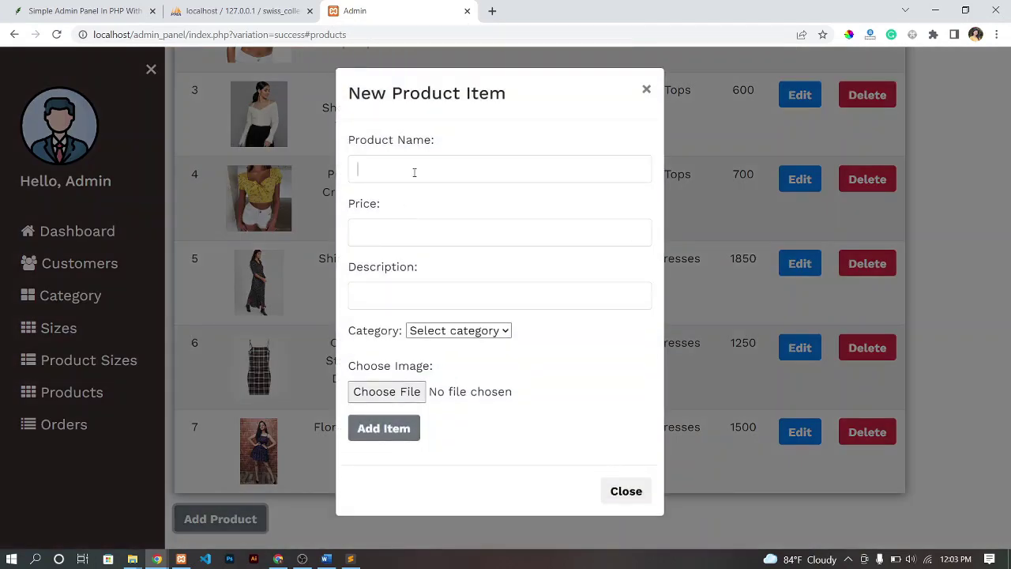
pyautogui.click(414, 171)
pyautogui.click(442, 226)
pyautogui.click(388, 245)
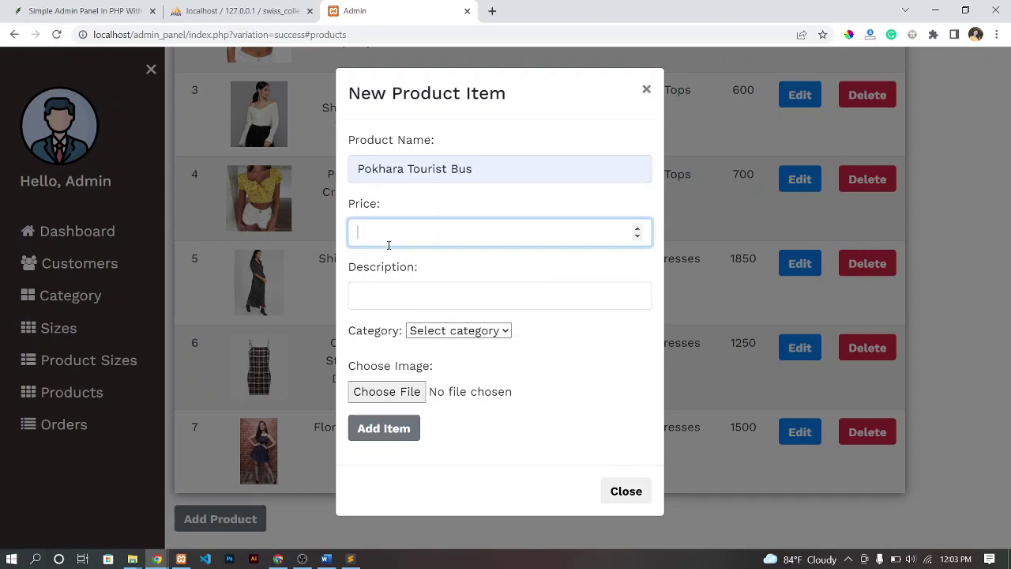
pyautogui.doubleClick(485, 164)
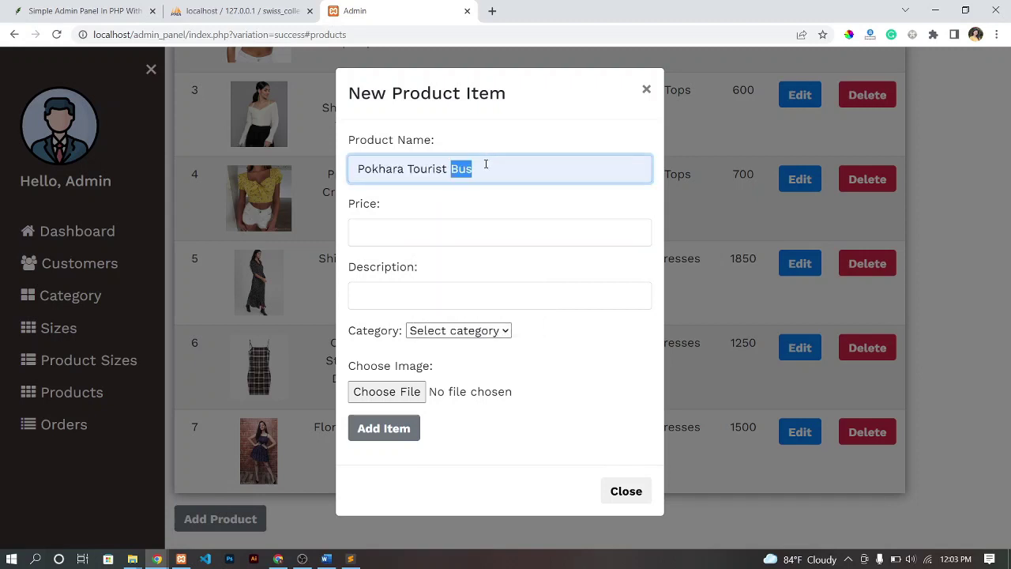
pyautogui.tripleClick(485, 164)
pyautogui.press('BackSpace')
pyautogui.write('test')
# Step: Give the new product a price of 233, the description we and the category test again
pyautogui.click(422, 223)
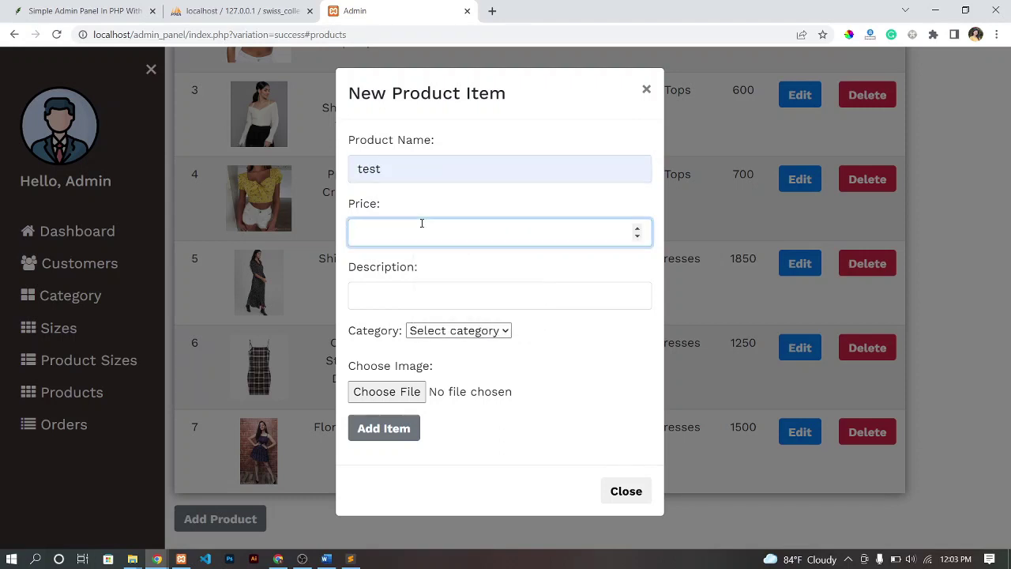
pyautogui.write('233')
pyautogui.click(416, 284)
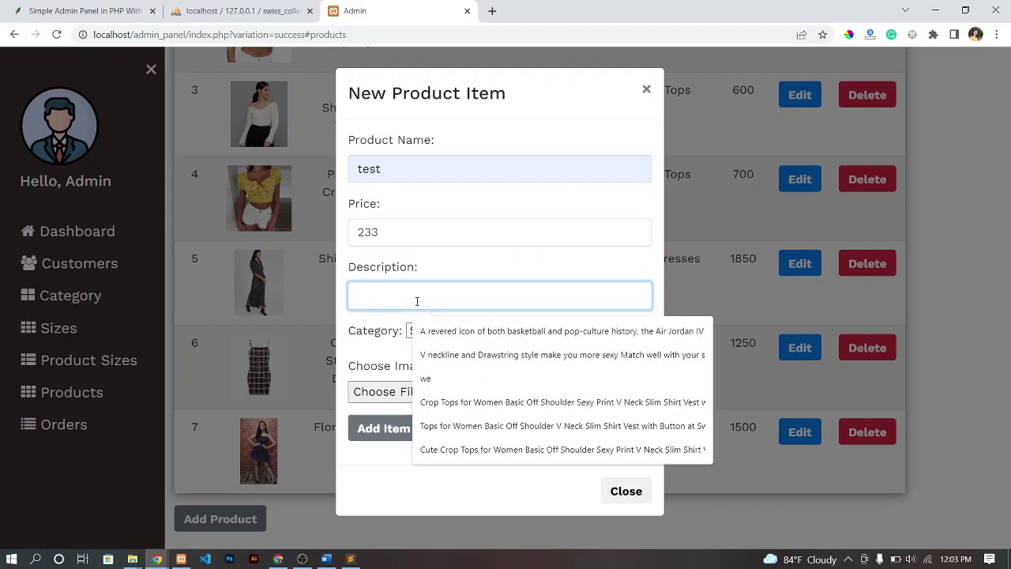
pyautogui.write('we')
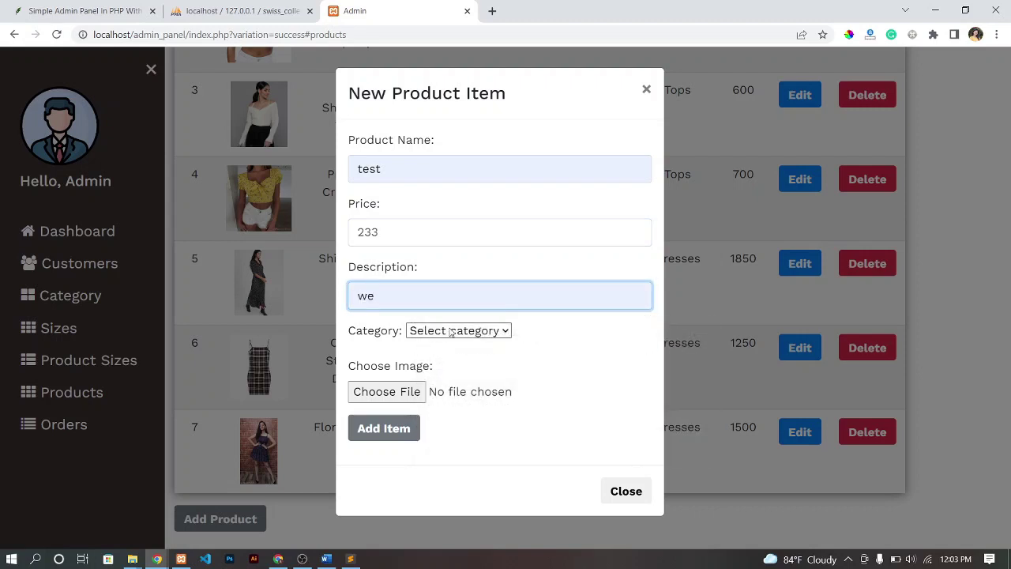
pyautogui.click(450, 330)
pyautogui.click(426, 405)
# Step: Choose fw.PNG from the Pictures folder as the product image, try to add the item and dismiss the alert
pyautogui.click(415, 392)
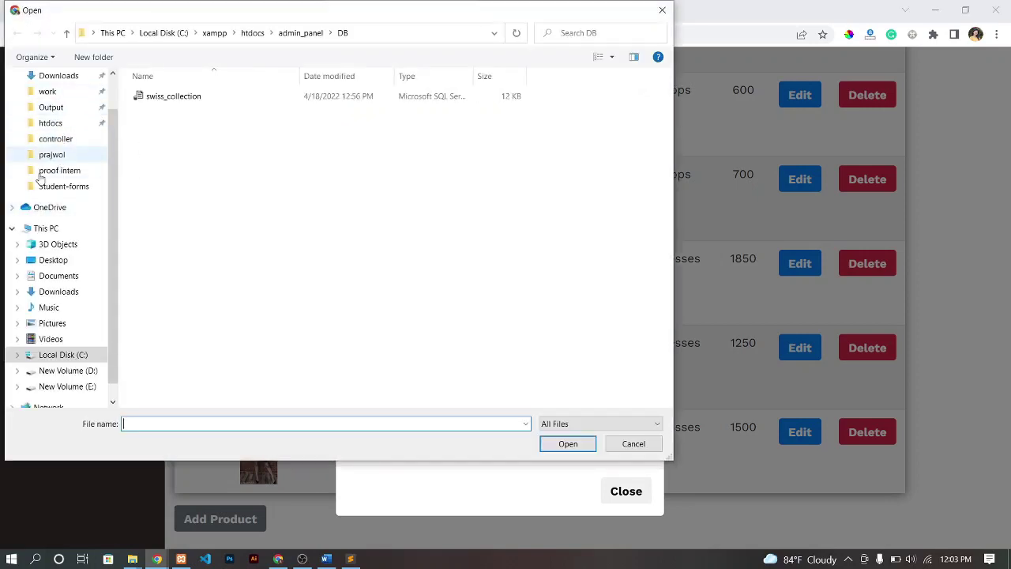
pyautogui.click(57, 323)
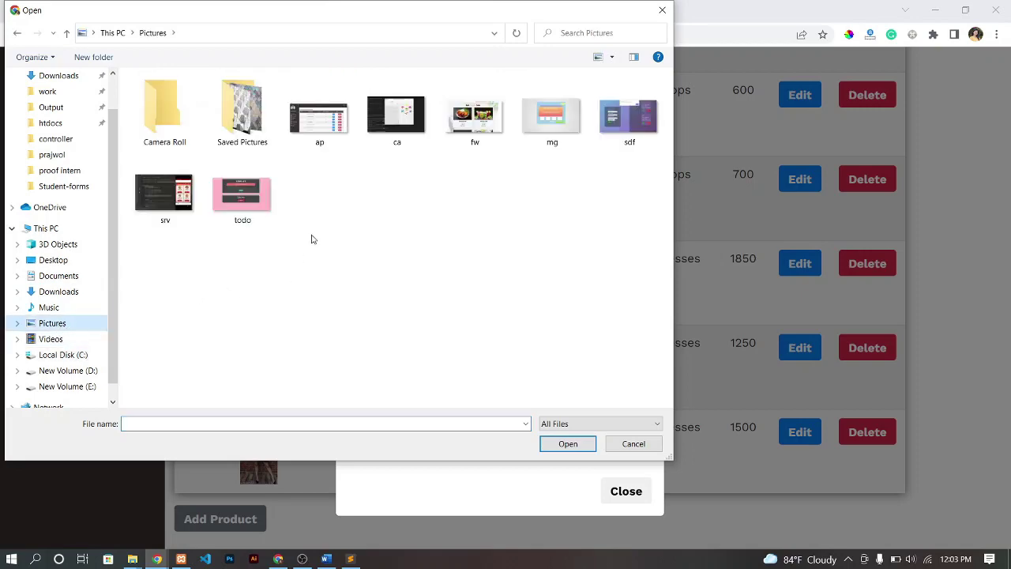
pyautogui.doubleClick(471, 136)
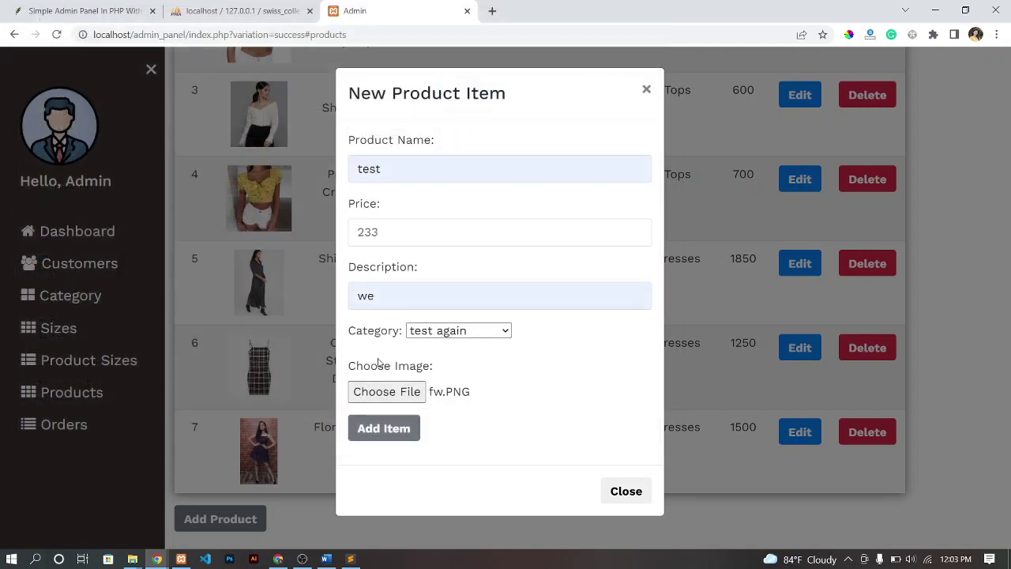
pyautogui.click(384, 428)
pyautogui.click(627, 115)
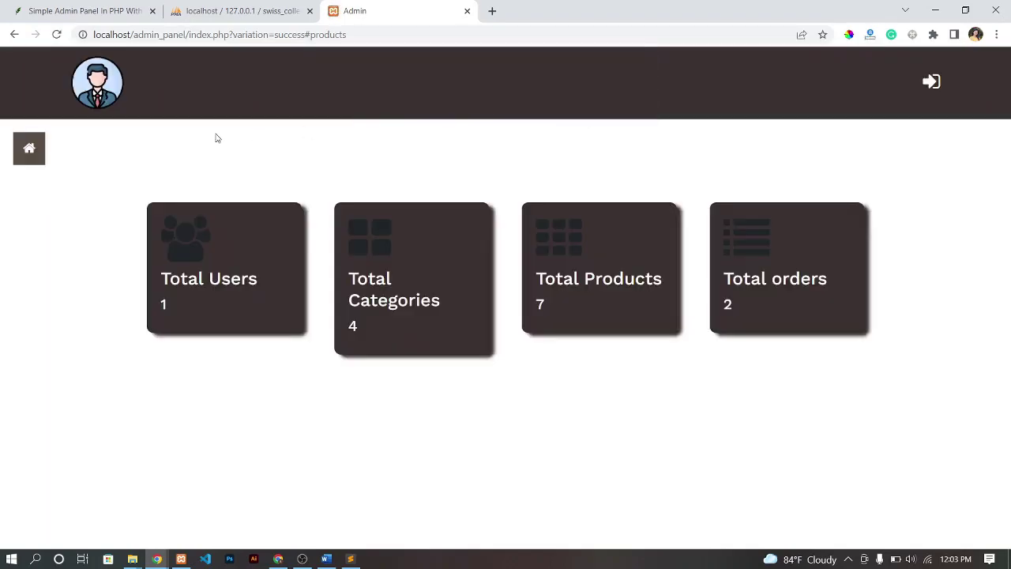
# Step: Check the products list for the new test product
pyautogui.click(39, 147)
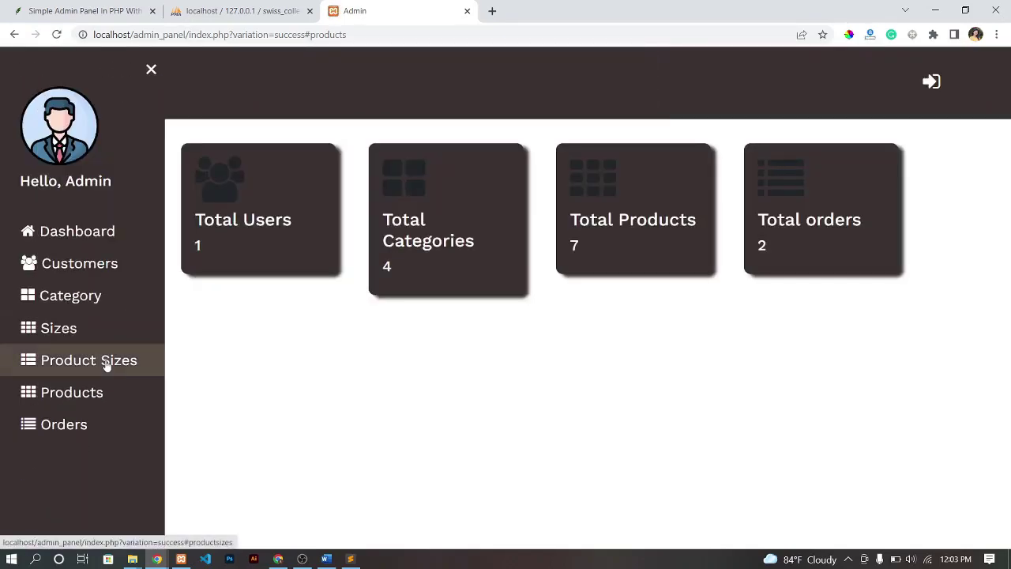
pyautogui.click(88, 393)
pyautogui.scroll(-5, 504, 366)
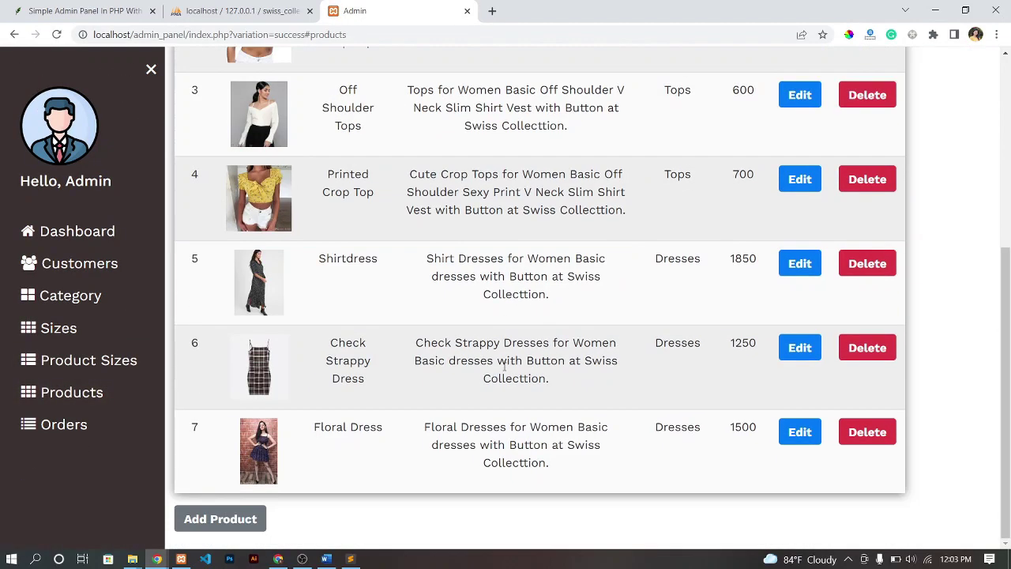
# Step: Look through the products list and the swiss_collection product table in phpMyAdmin for the new test product
pyautogui.scroll(5, 503, 366)
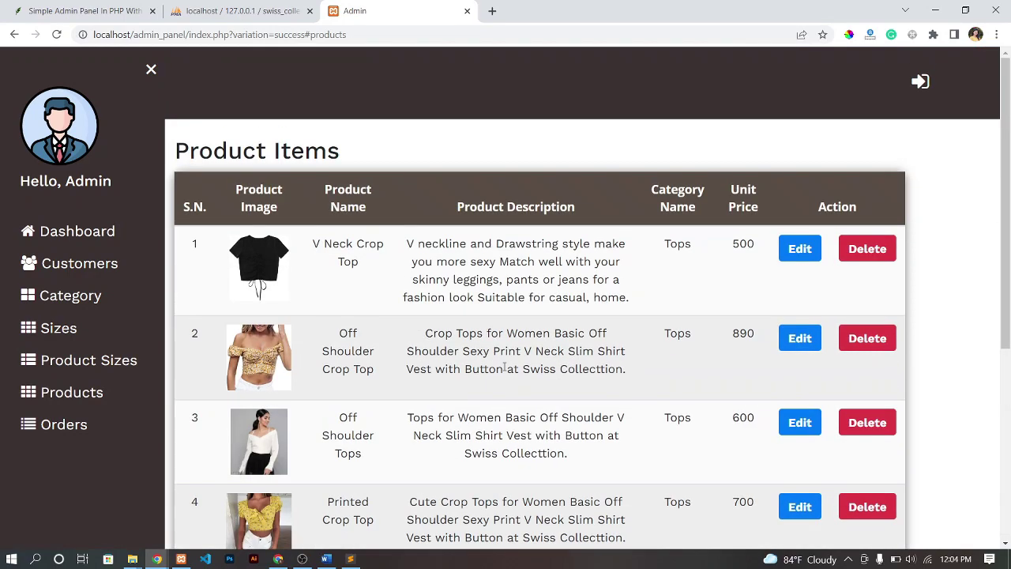
pyautogui.scroll(-5, 504, 366)
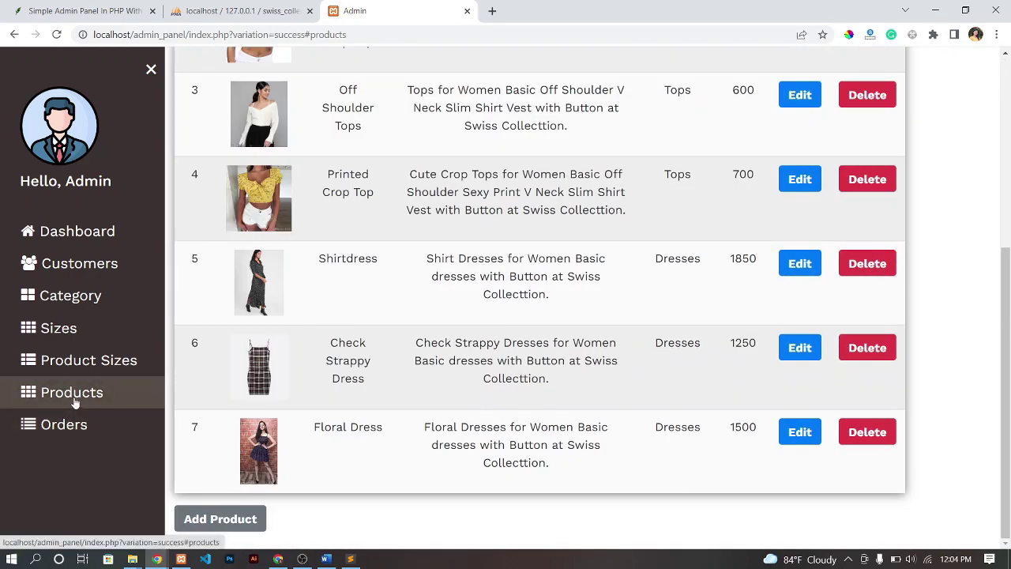
pyautogui.click(237, 11)
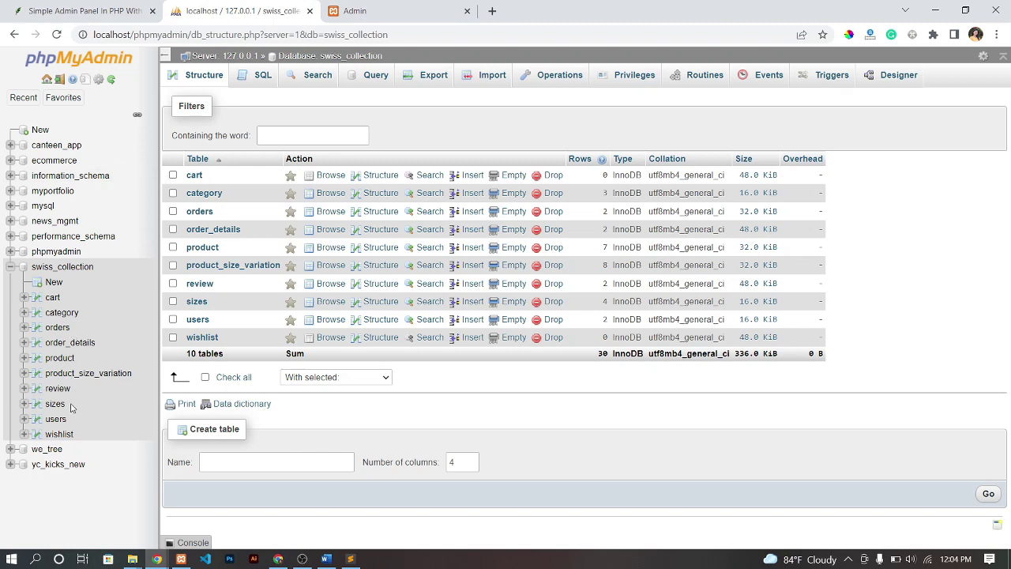
pyautogui.click(63, 359)
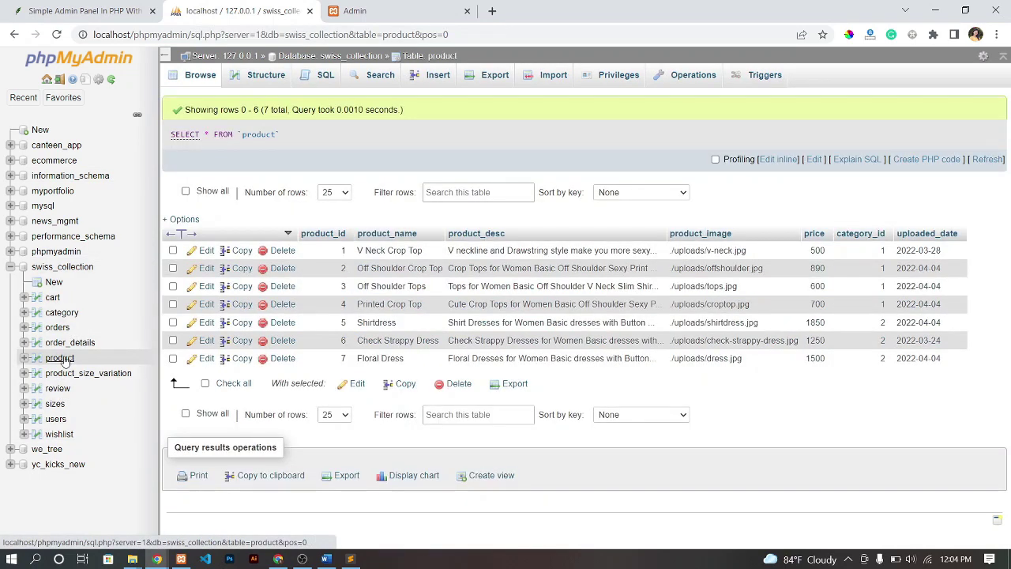
# Step: Open V Neck Crop Top for editing in the admin panel, try the Dresses category and set it back to Tops
pyautogui.click(358, 10)
pyautogui.scroll(5, 442, 503)
pyautogui.click(800, 248)
pyautogui.scroll(-2, 289, 348)
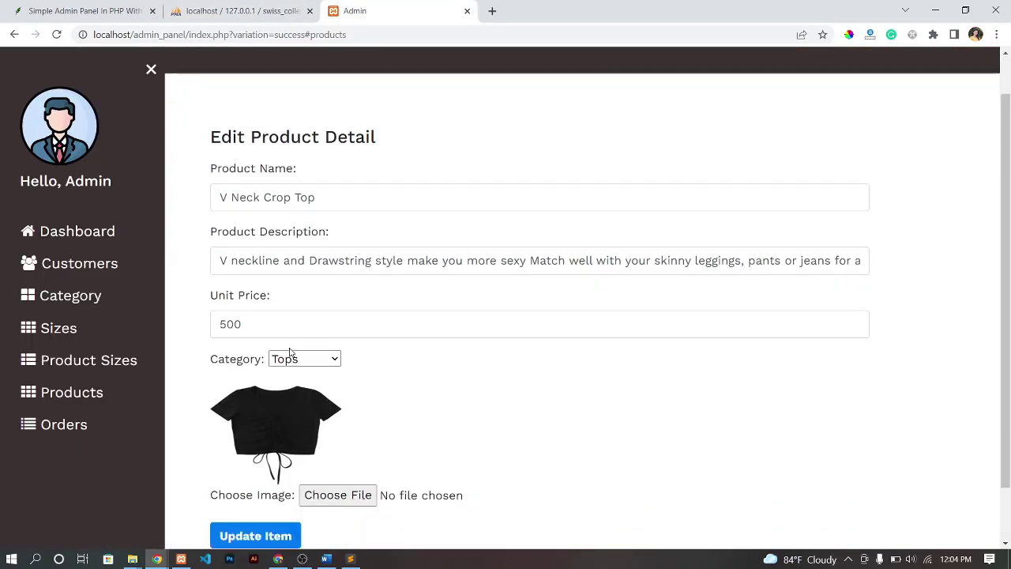
pyautogui.click(333, 293)
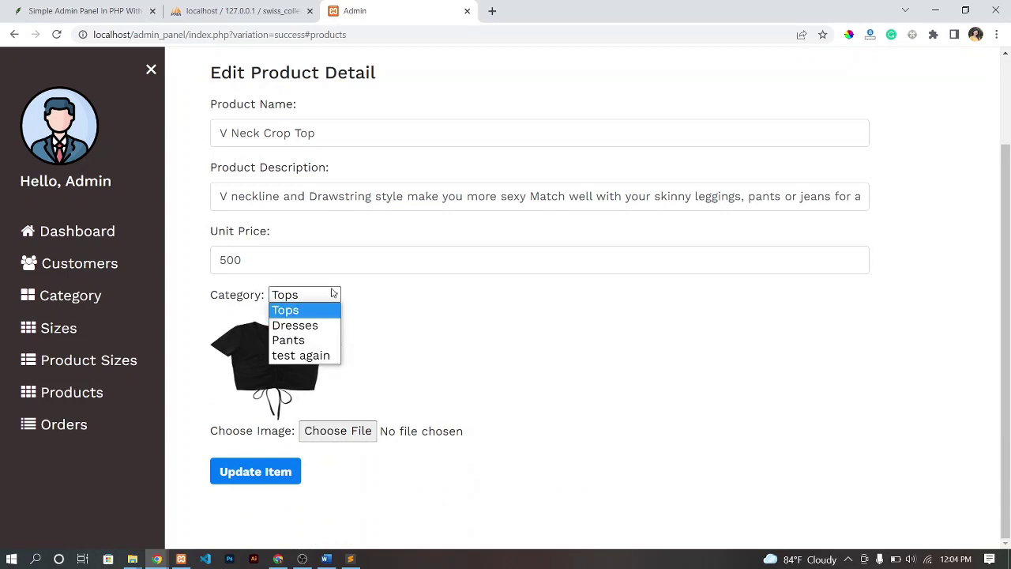
pyautogui.click(316, 325)
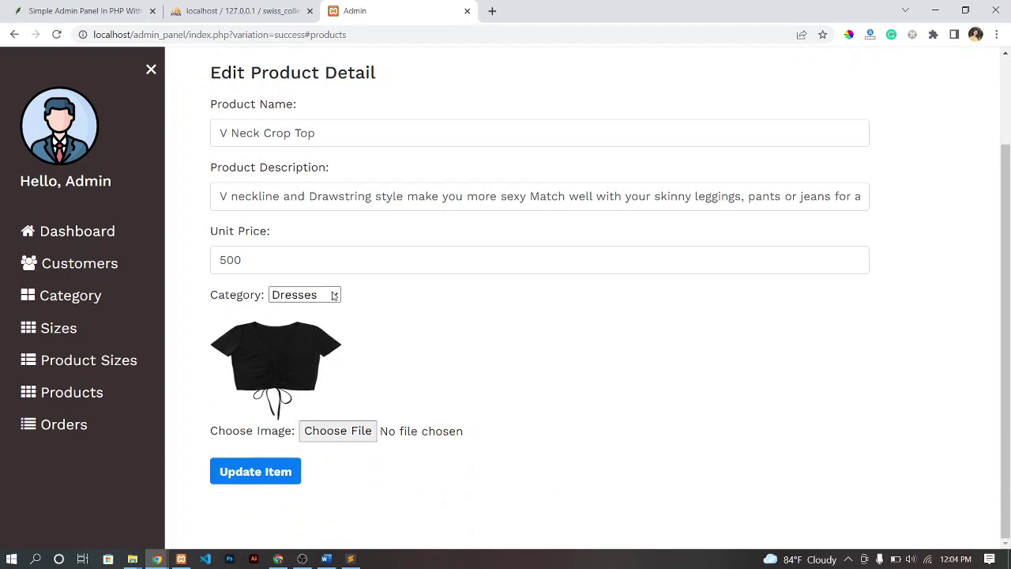
pyautogui.click(333, 290)
pyautogui.click(311, 313)
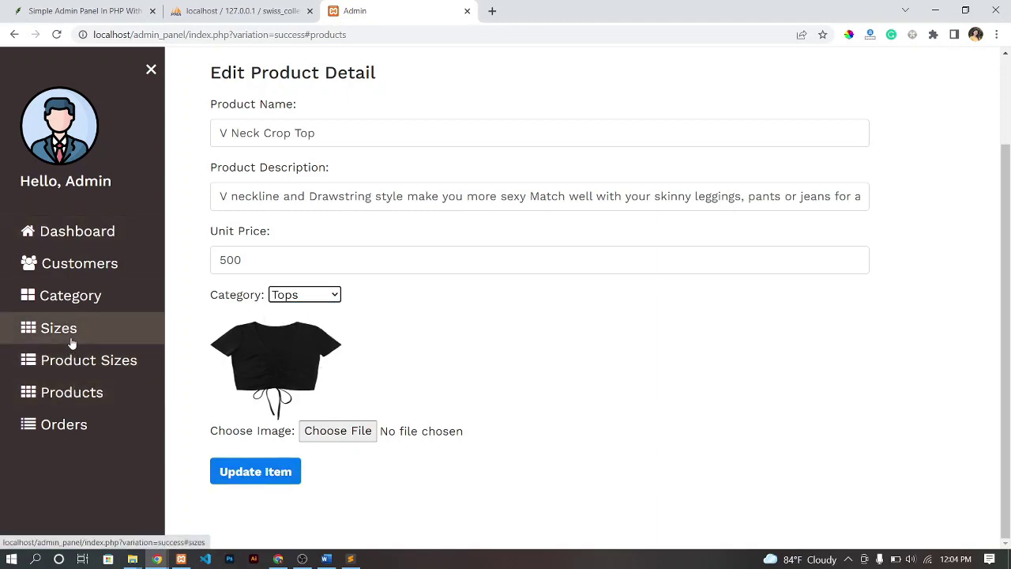
# Step: Open the orders page and set the Khalti order's payment to Unpaid and the Cash order's payment to Paid
pyautogui.click(71, 422)
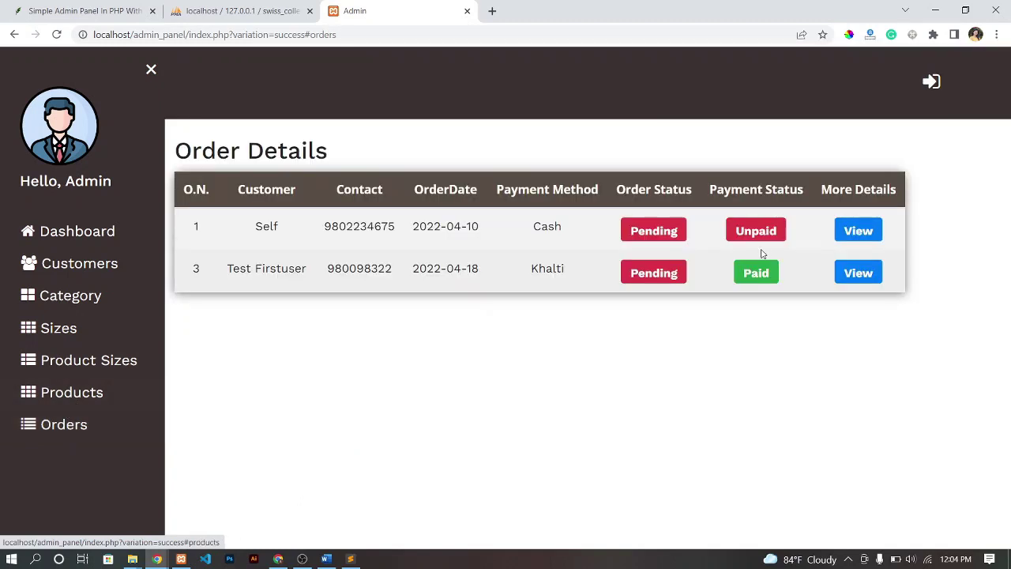
pyautogui.click(755, 274)
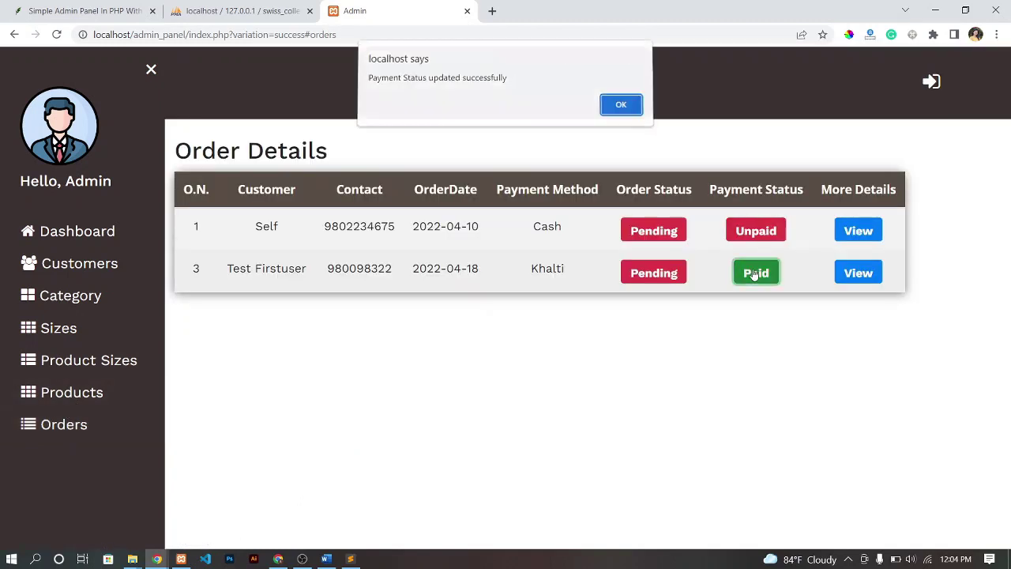
pyautogui.click(621, 109)
pyautogui.click(755, 237)
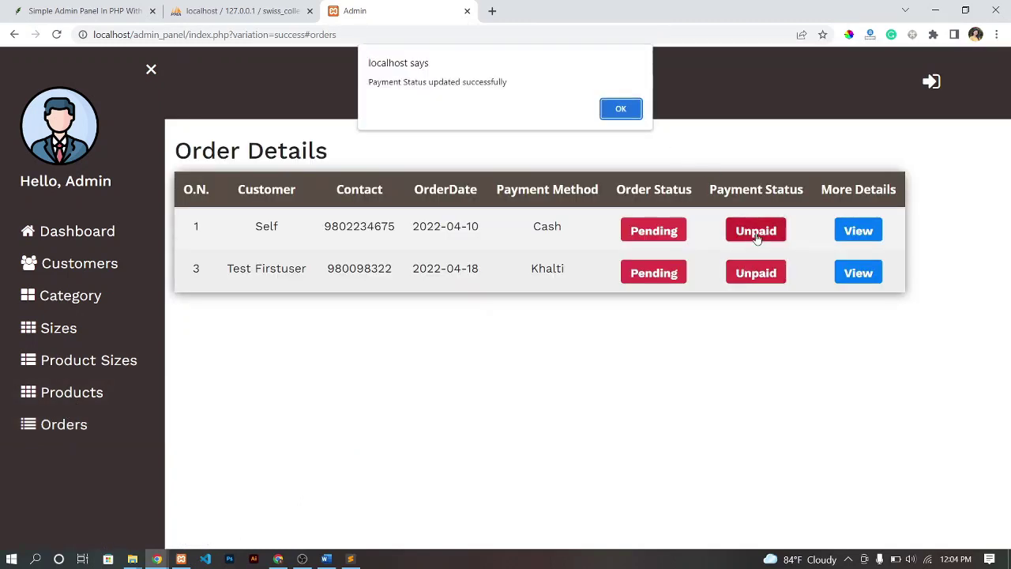
pyautogui.click(631, 109)
# Step: Set the order status of both orders to Delivered, dismissing each alert
pyautogui.click(652, 234)
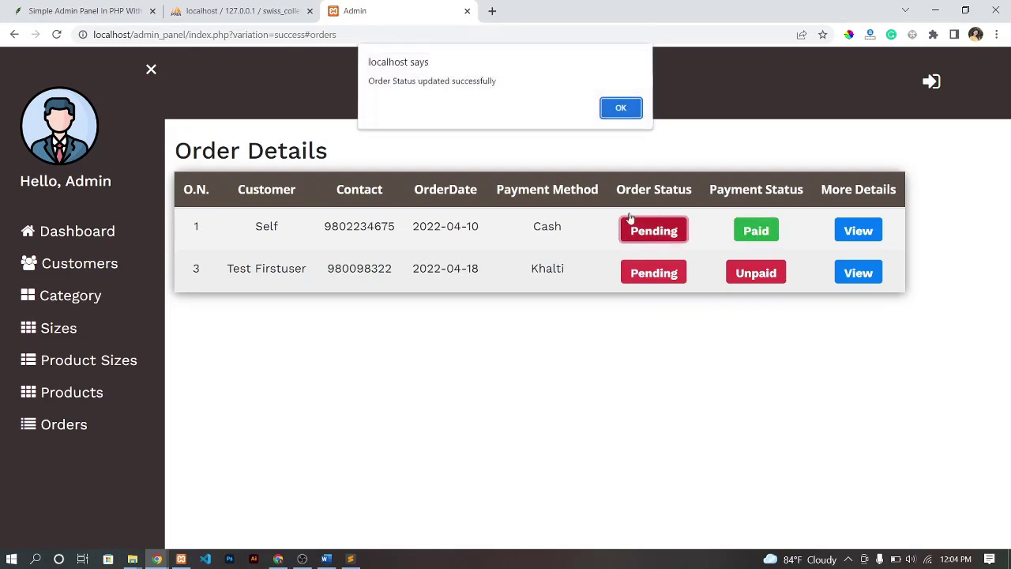
pyautogui.click(627, 115)
pyautogui.click(666, 271)
pyautogui.click(635, 115)
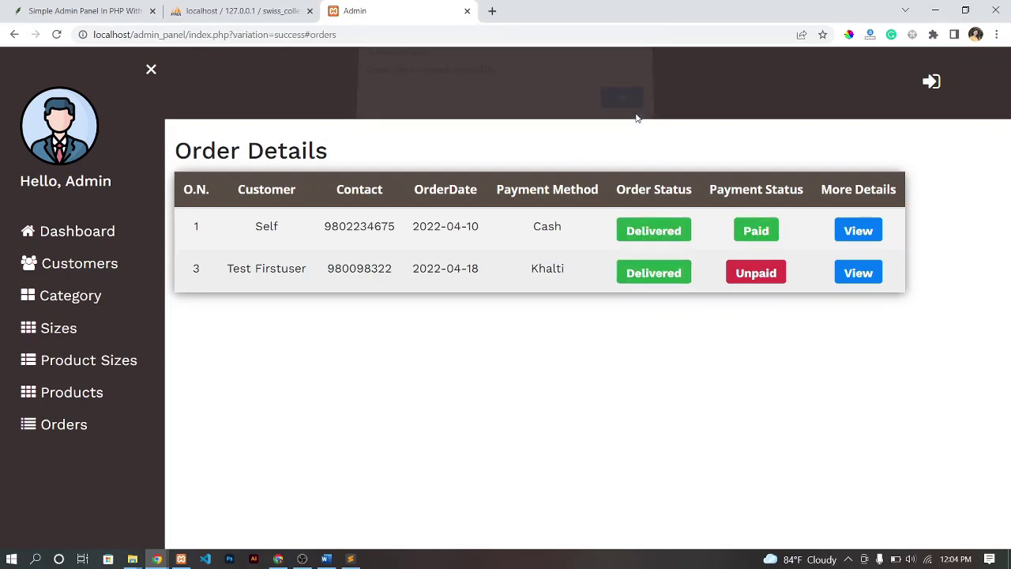
# Step: View the item details of both orders and set the Khalti order's payment status to Paid
pyautogui.click(855, 231)
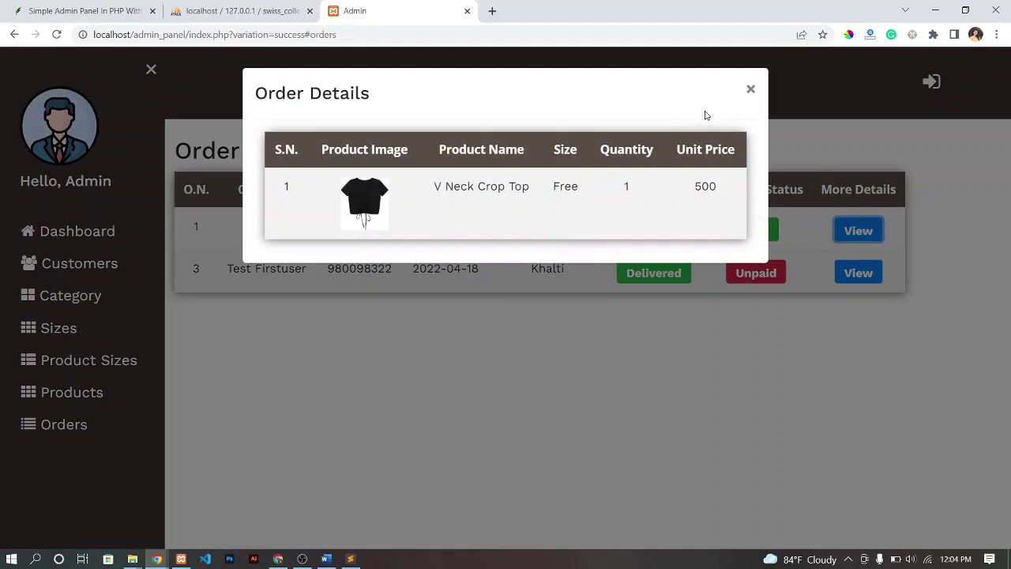
pyautogui.click(750, 90)
pyautogui.click(856, 273)
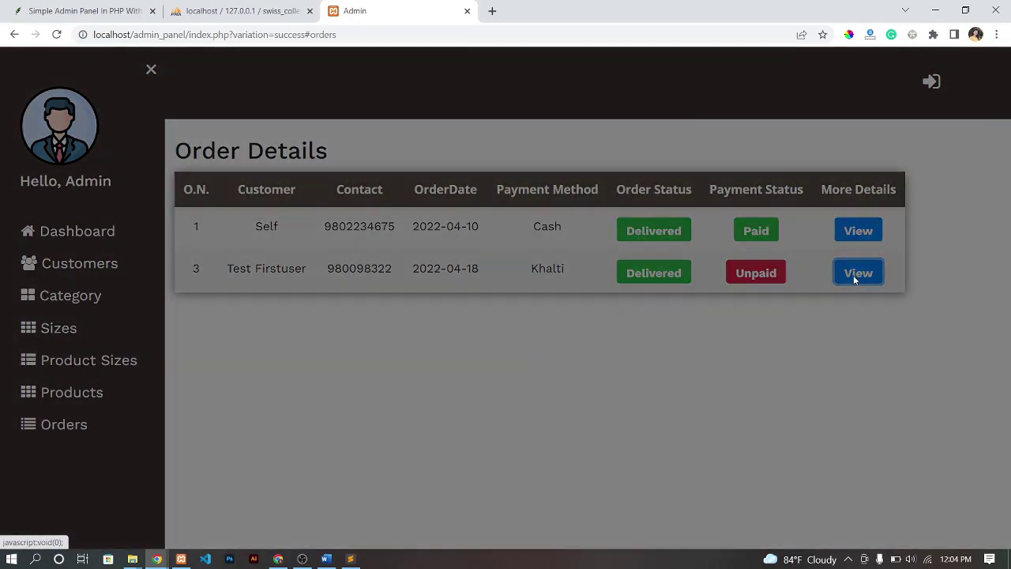
pyautogui.click(749, 90)
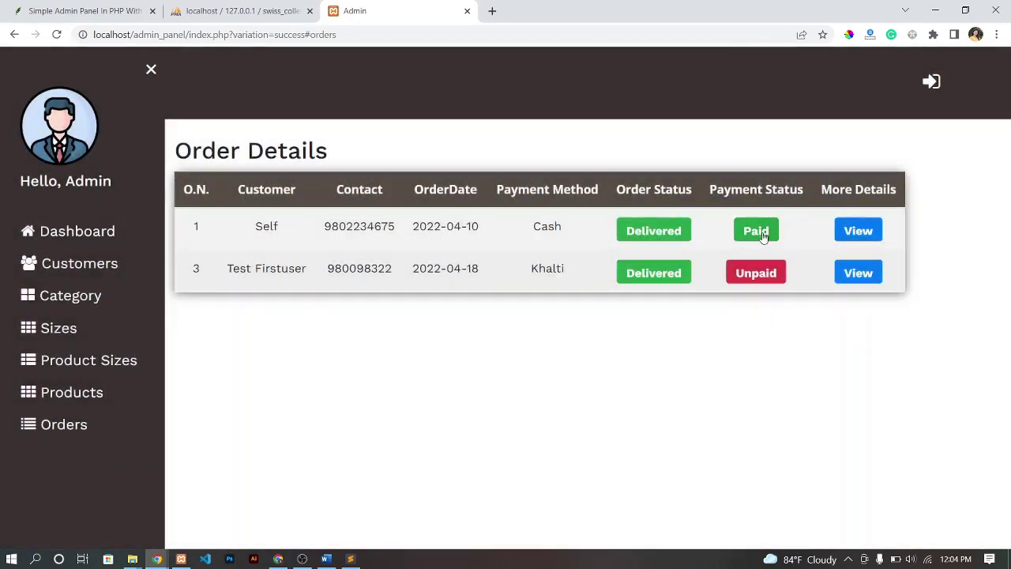
pyautogui.click(768, 272)
pyautogui.click(621, 110)
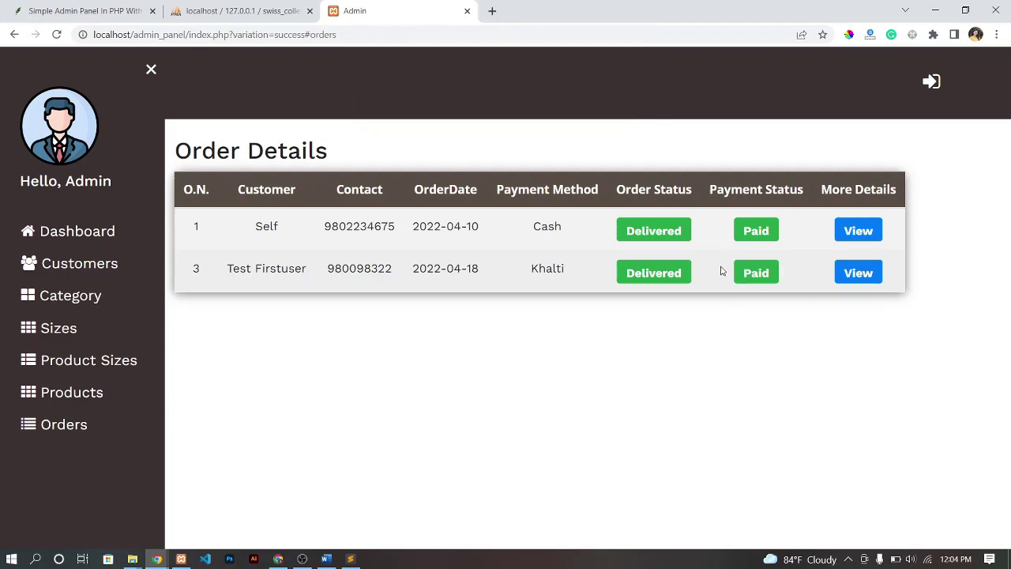
# Step: Review the dashboard totals and the category, sizes, product sizes and customers pages, ending on the dashboard with the navigation sidebar open
pyautogui.click(78, 236)
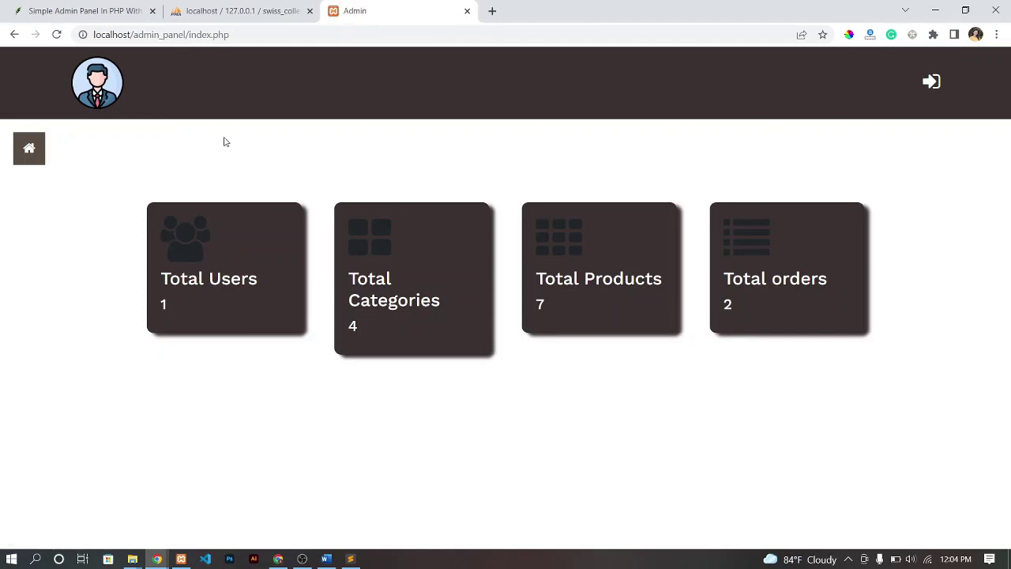
pyautogui.click(31, 150)
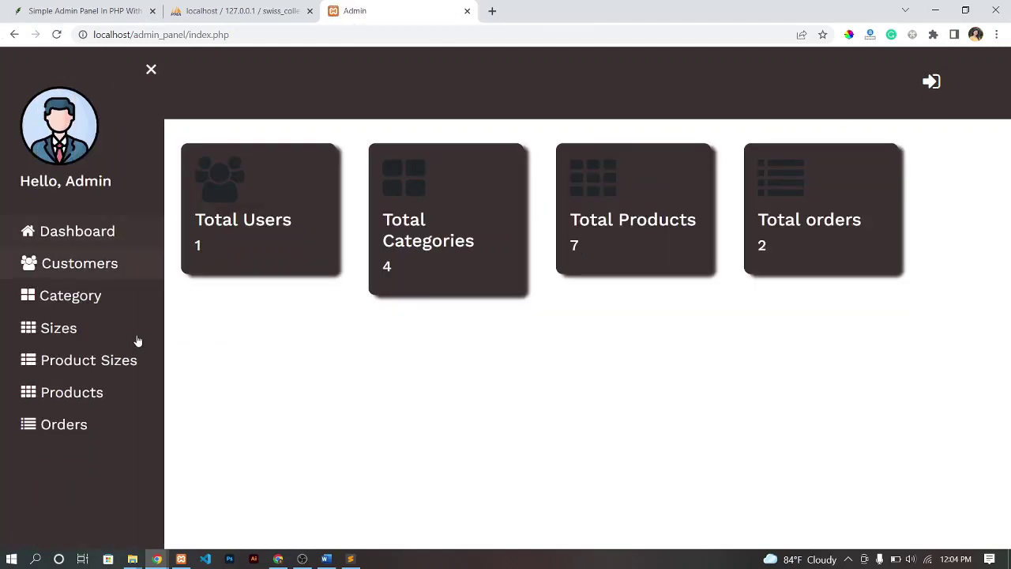
pyautogui.click(68, 304)
pyautogui.click(68, 330)
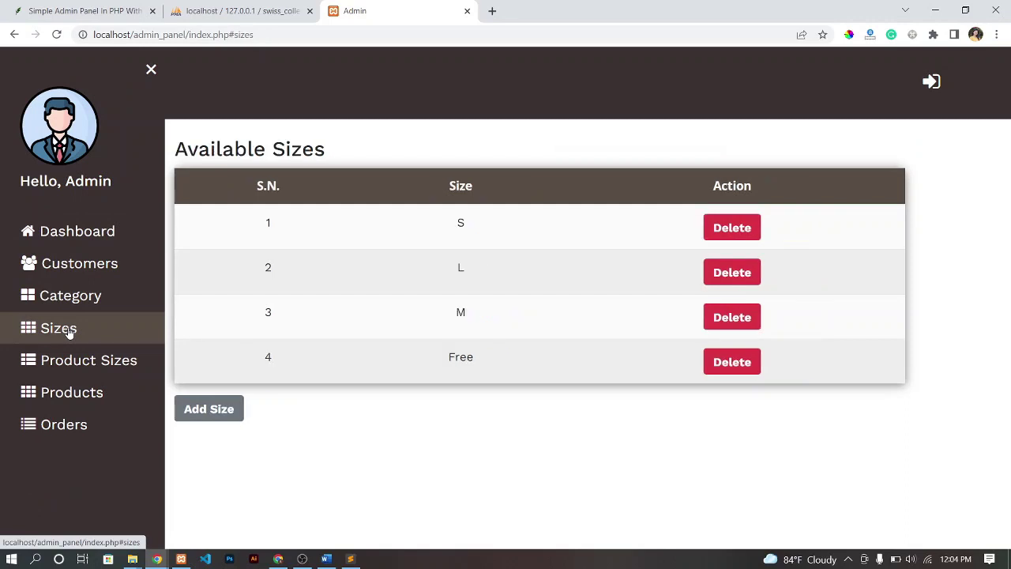
pyautogui.click(73, 357)
pyautogui.click(70, 297)
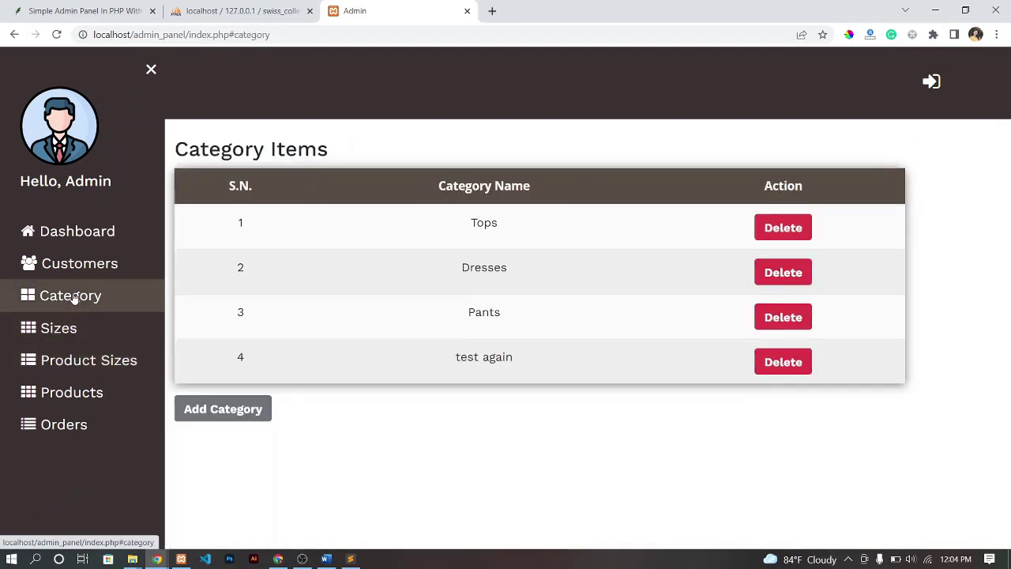
pyautogui.click(79, 265)
pyautogui.click(77, 232)
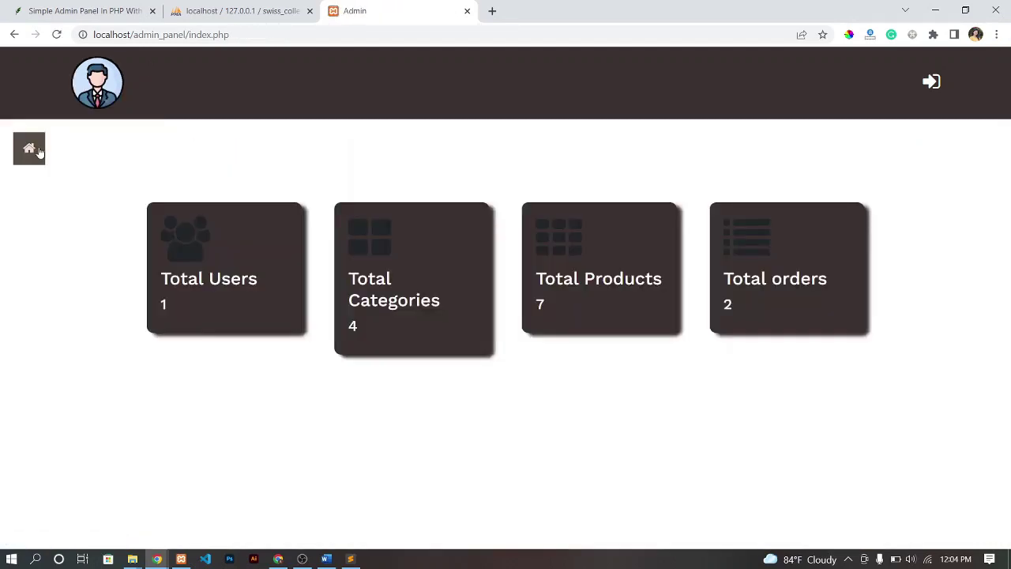
pyautogui.click(37, 150)
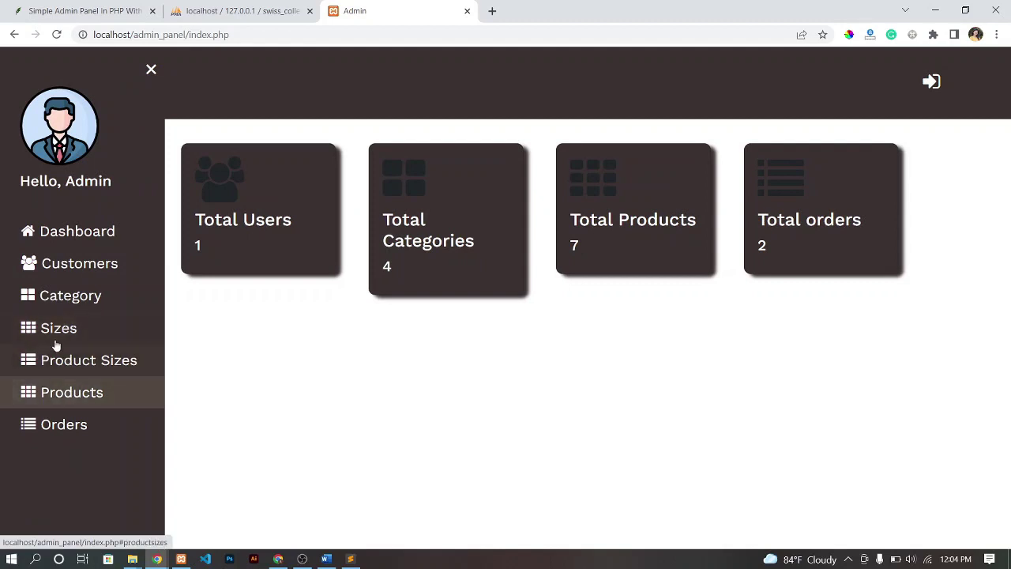
# Step: Delete the Free size from the available sizes and dismiss the alert
pyautogui.click(54, 330)
pyautogui.click(712, 368)
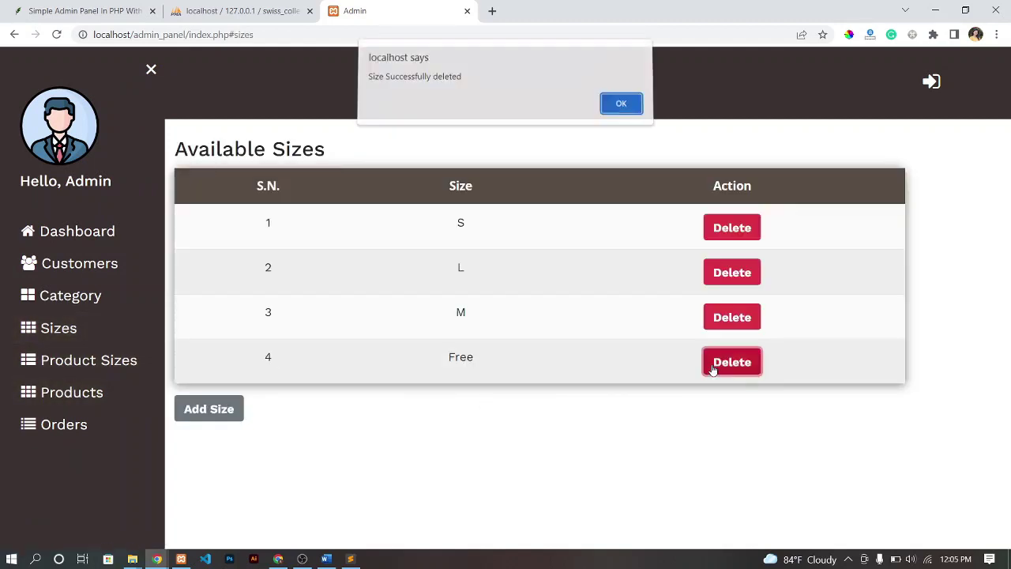
pyautogui.click(617, 103)
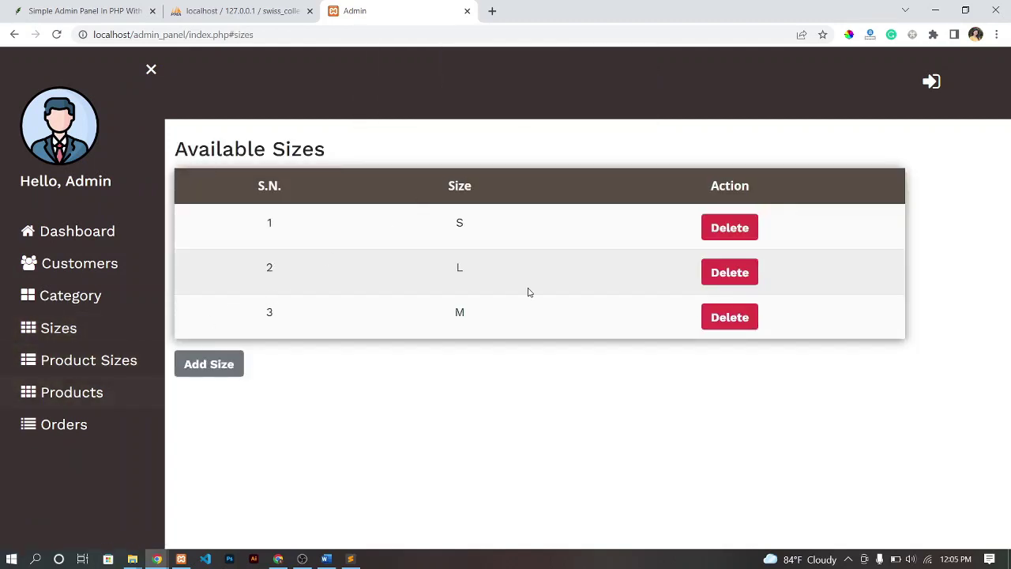
pyautogui.click(302, 558)
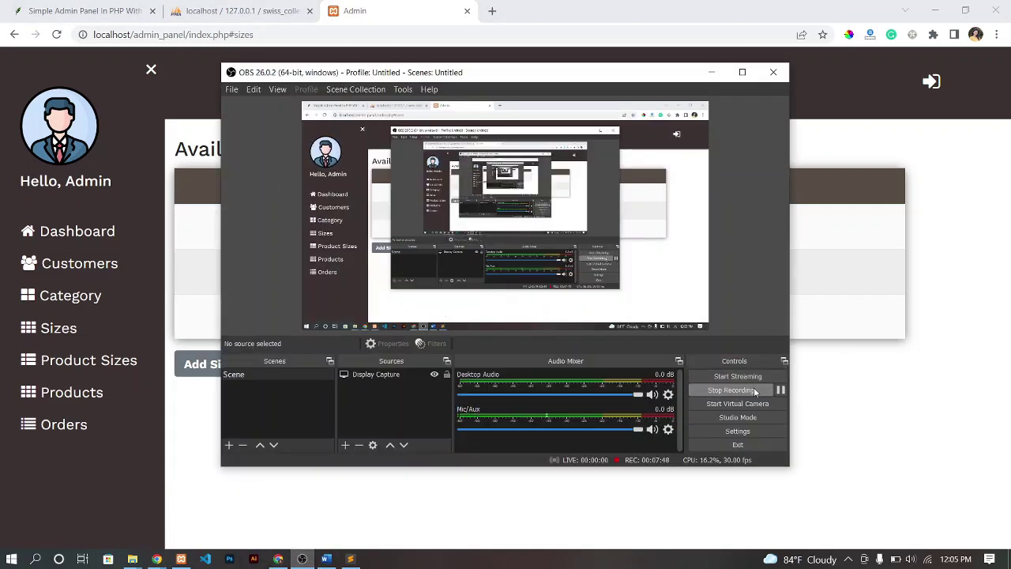